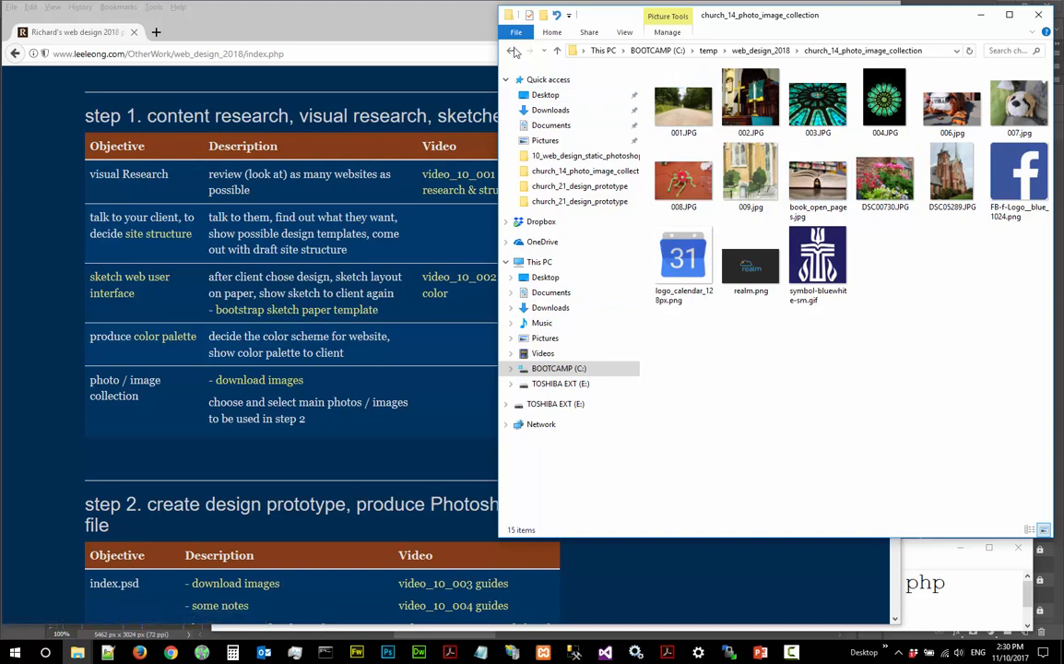
- Browse the color palette, site structure and sketches folders inside web_design_2018
click(513, 51)
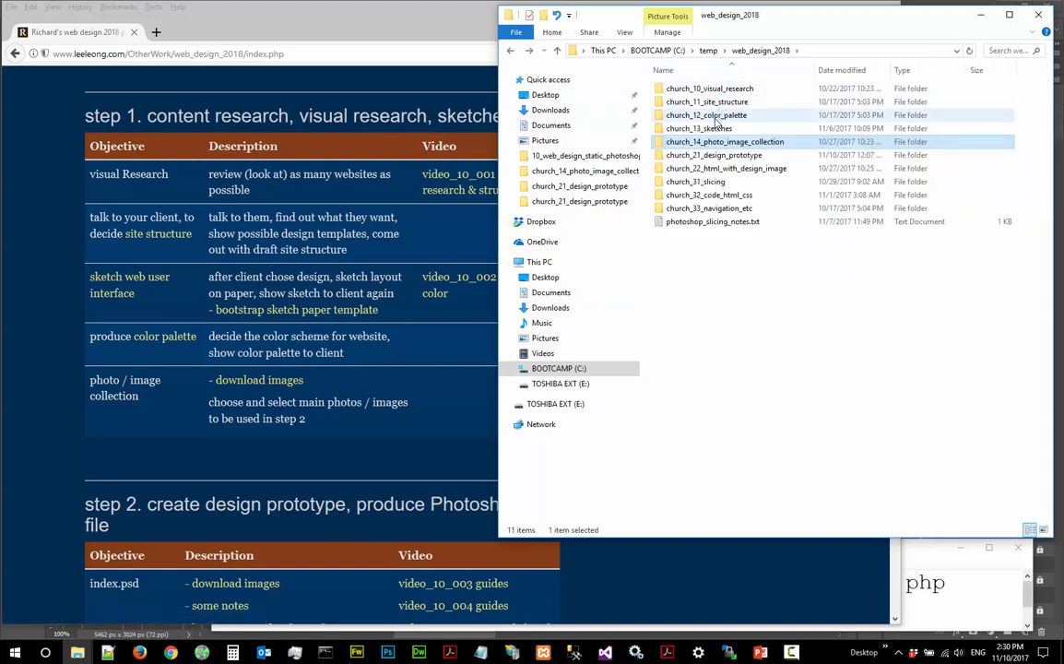
double_click(710, 116)
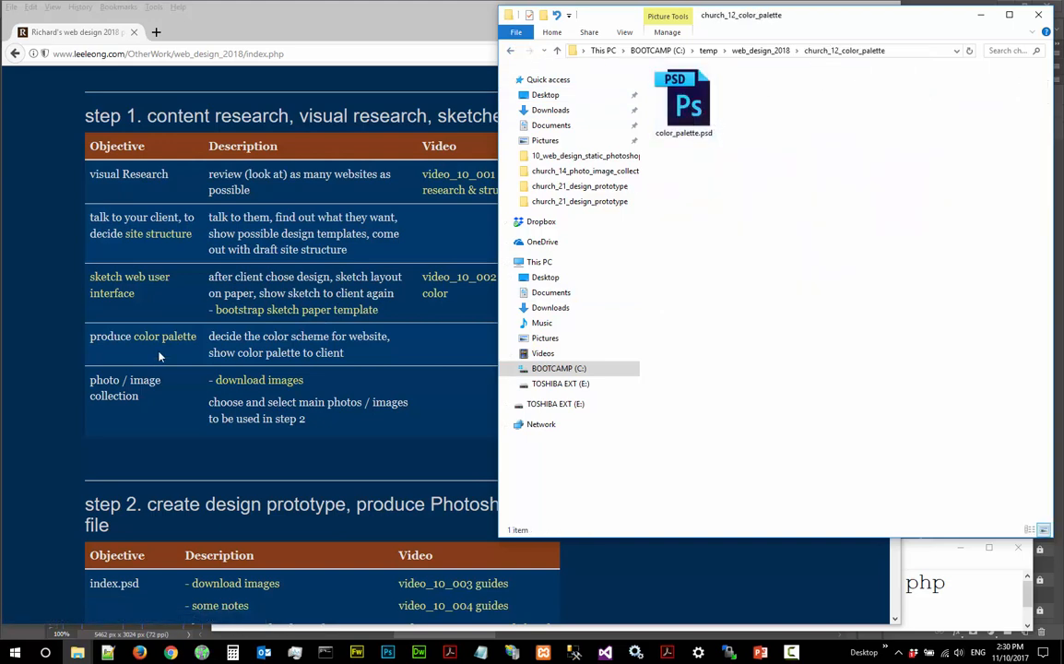
click(511, 50)
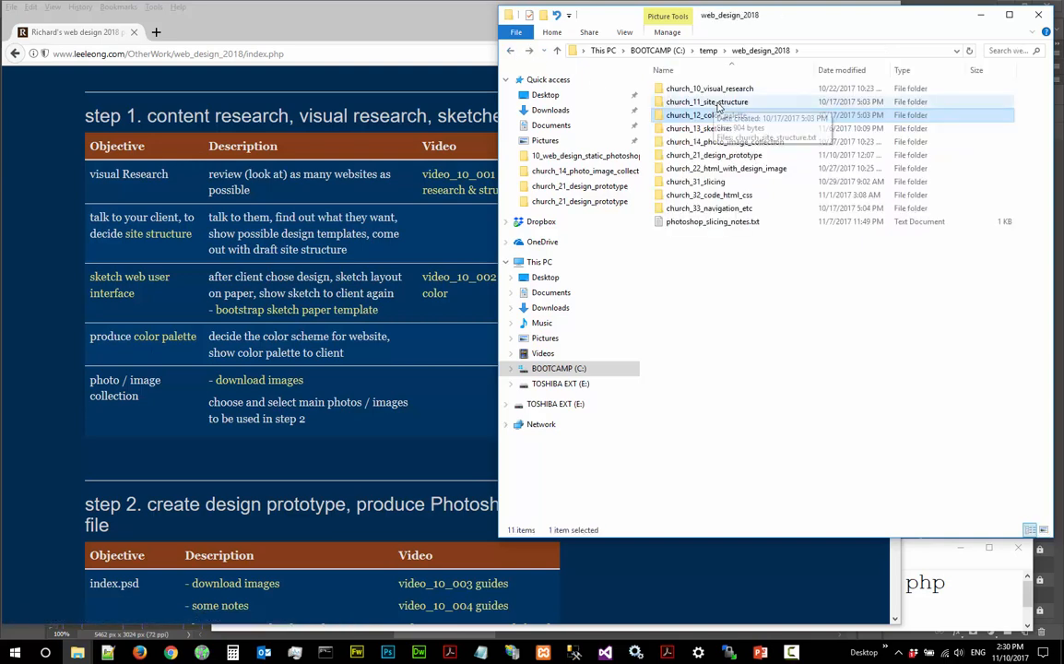
double_click(717, 103)
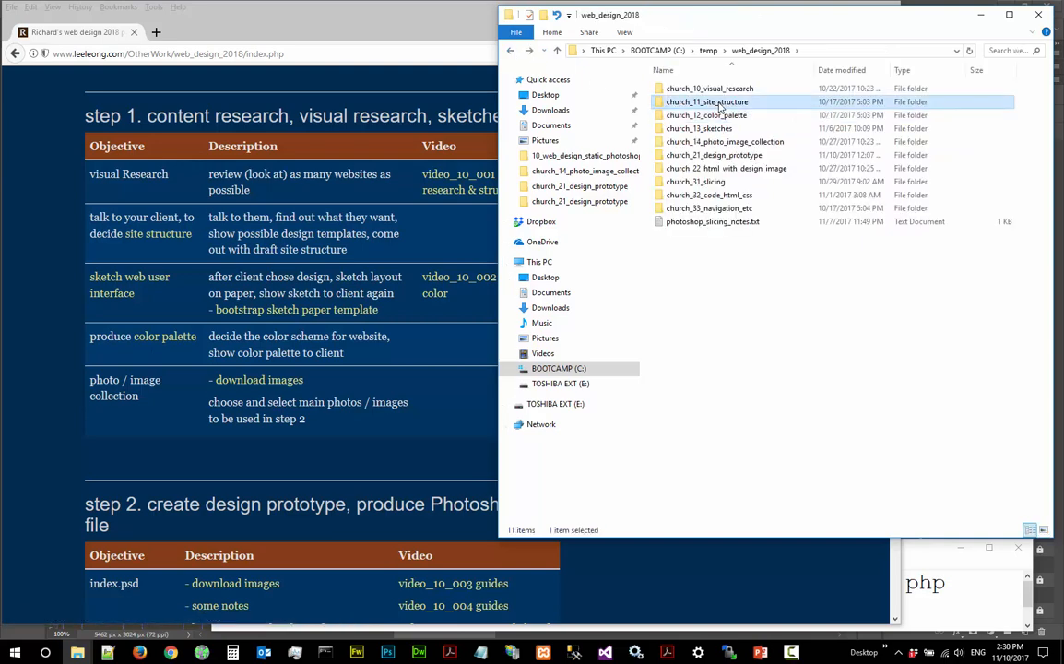
click(511, 51)
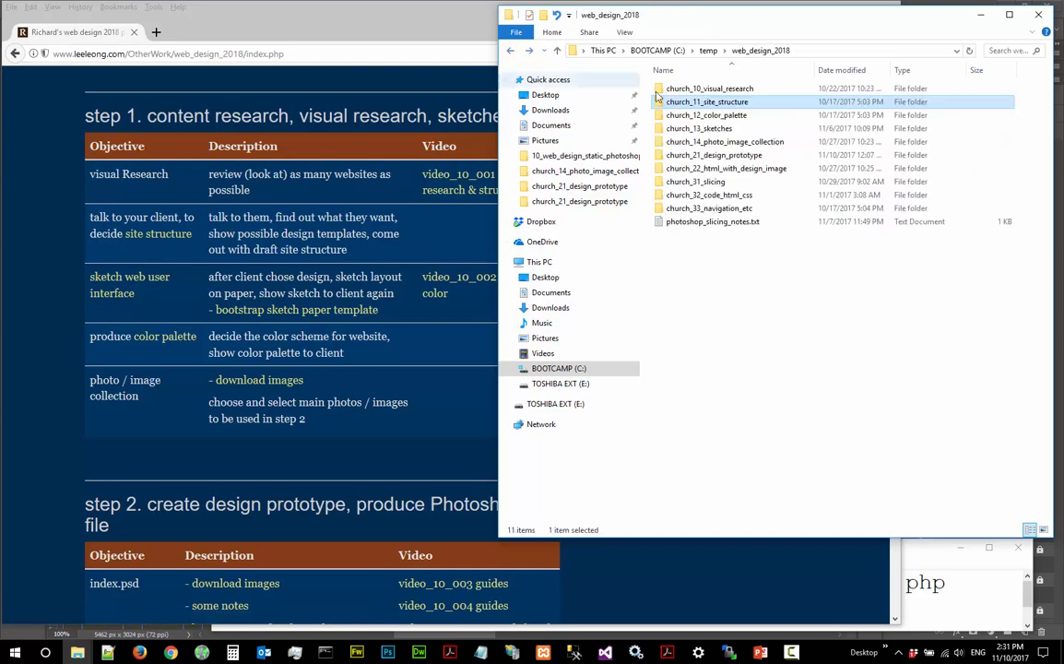
double_click(729, 129)
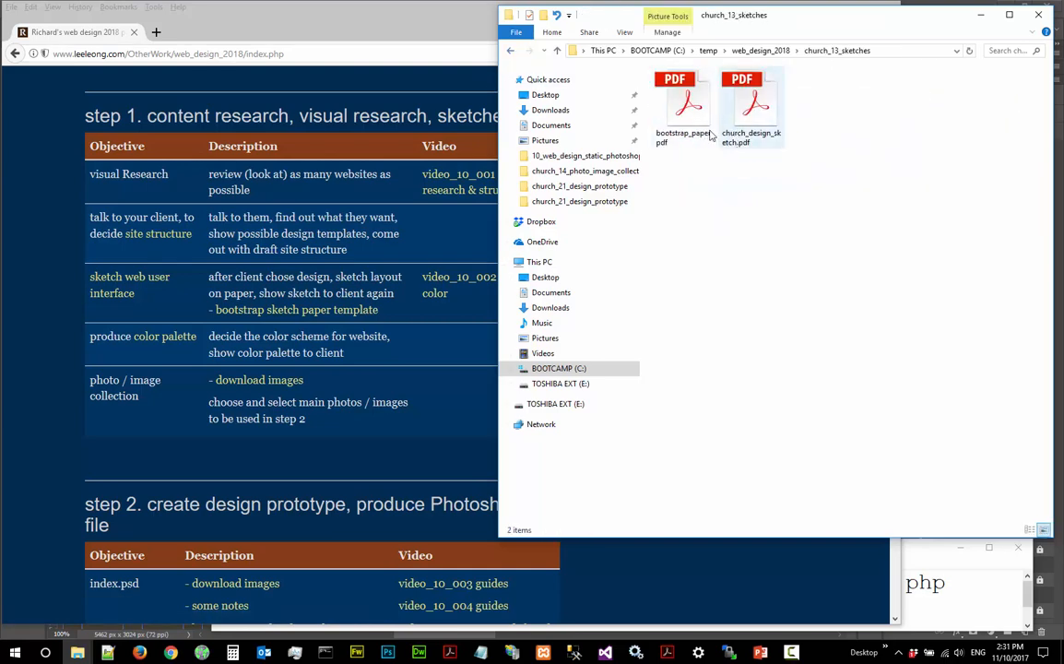
click(511, 51)
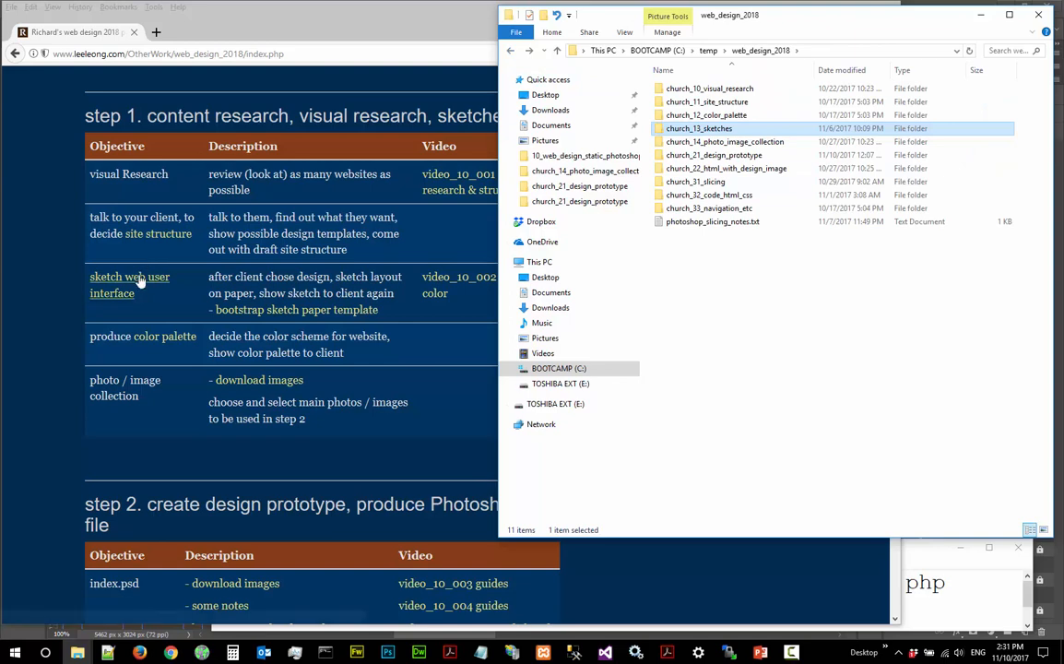
- Switch to the web design 2018 page in the browser and review its step 1 and step 2 tables
click(417, 344)
scroll(419, 346, down, 4)
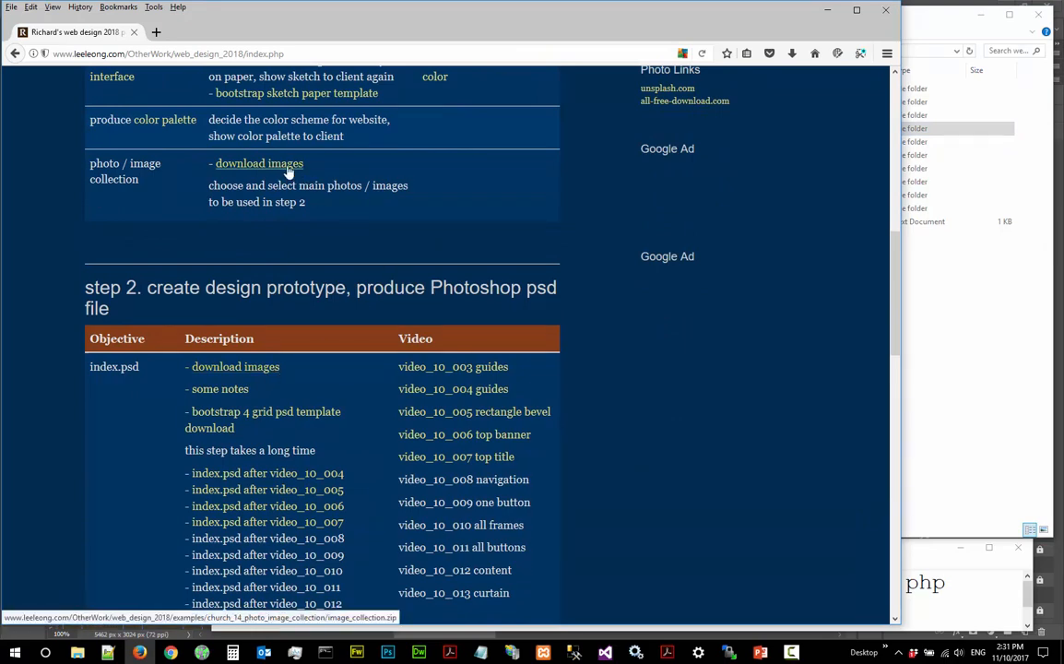
scroll(434, 237, down, 3)
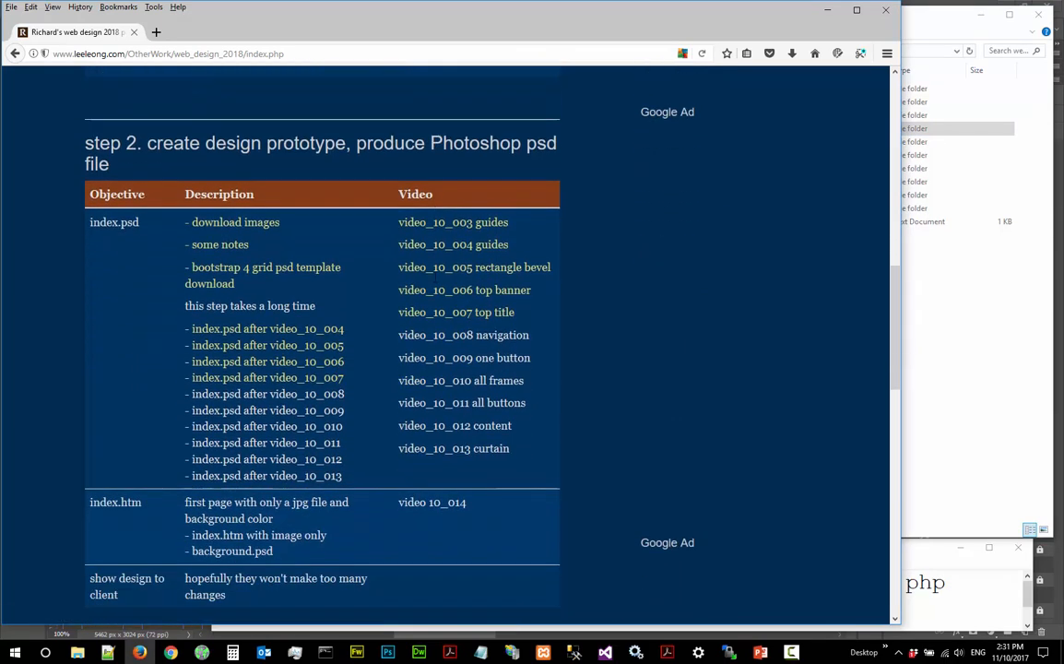
scroll(435, 276, up, 10)
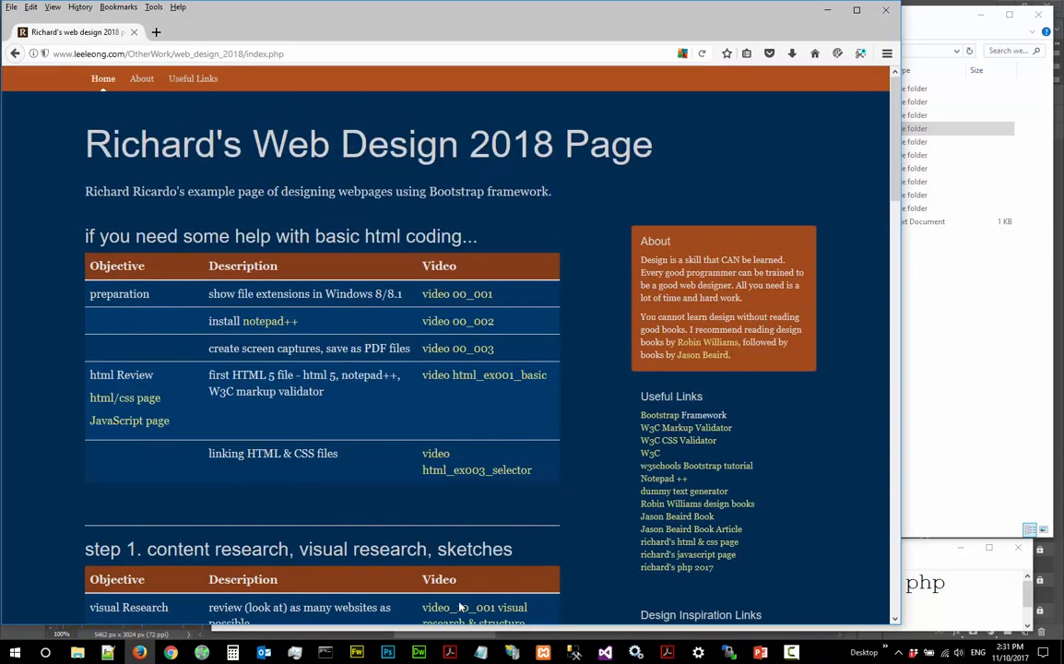
- Open church_site_structure.txt from the church_11_site_structure folder in web_design_2018
click(397, 652)
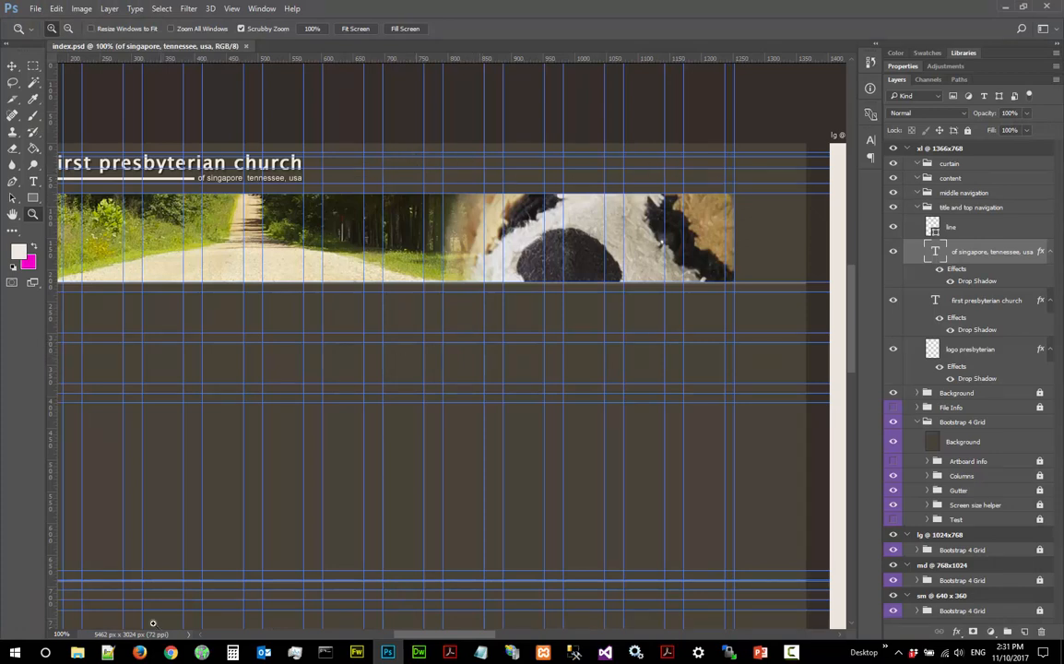
mouse_move(79, 654)
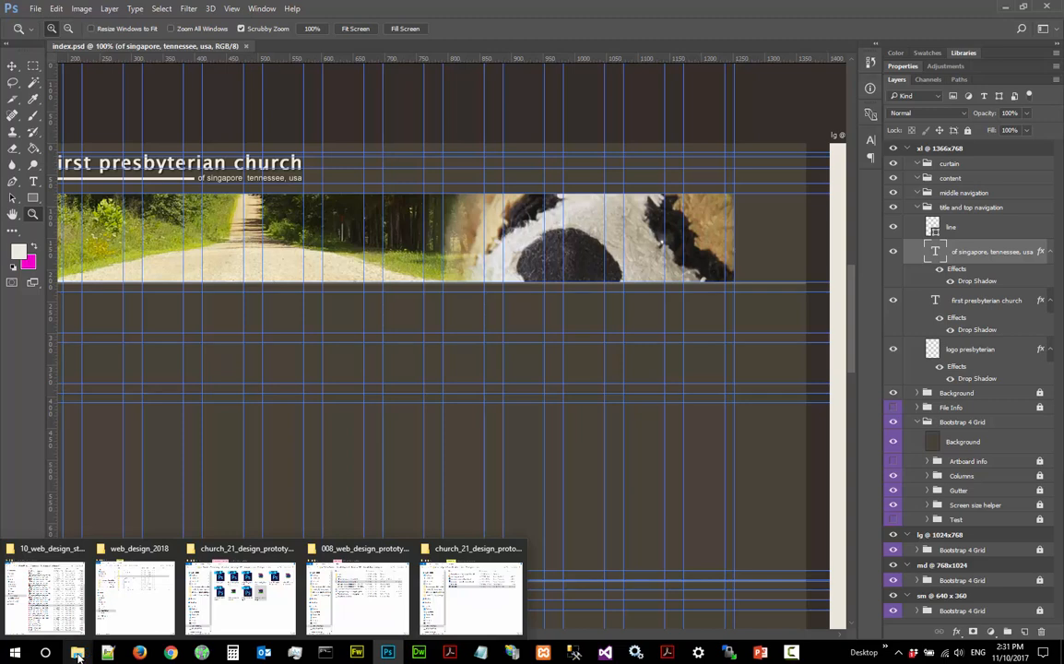
click(129, 590)
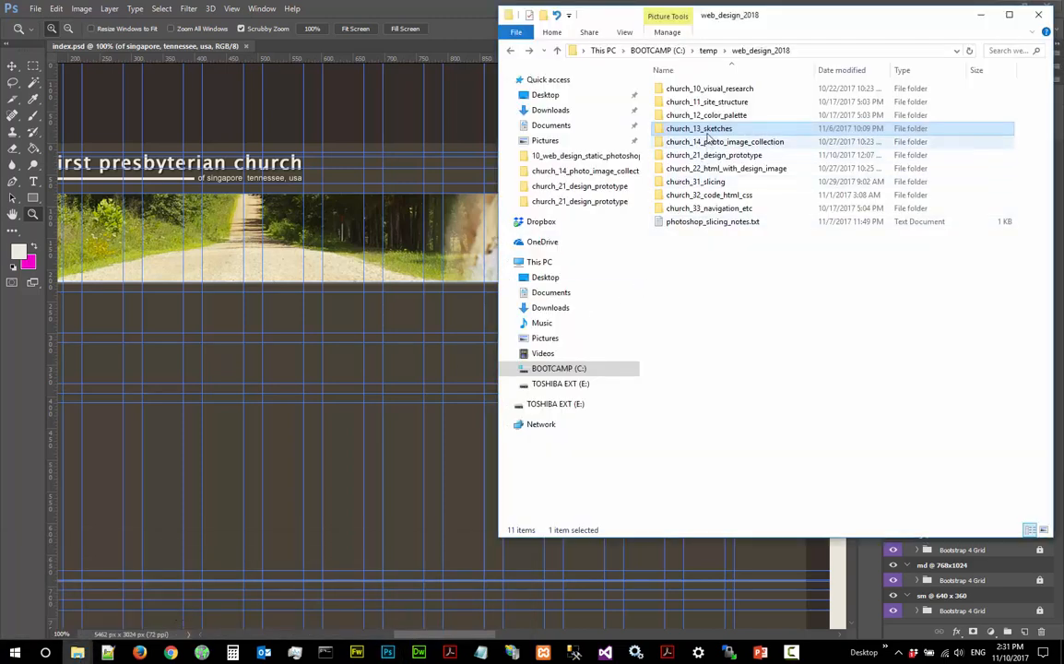
double_click(701, 102)
double_click(713, 92)
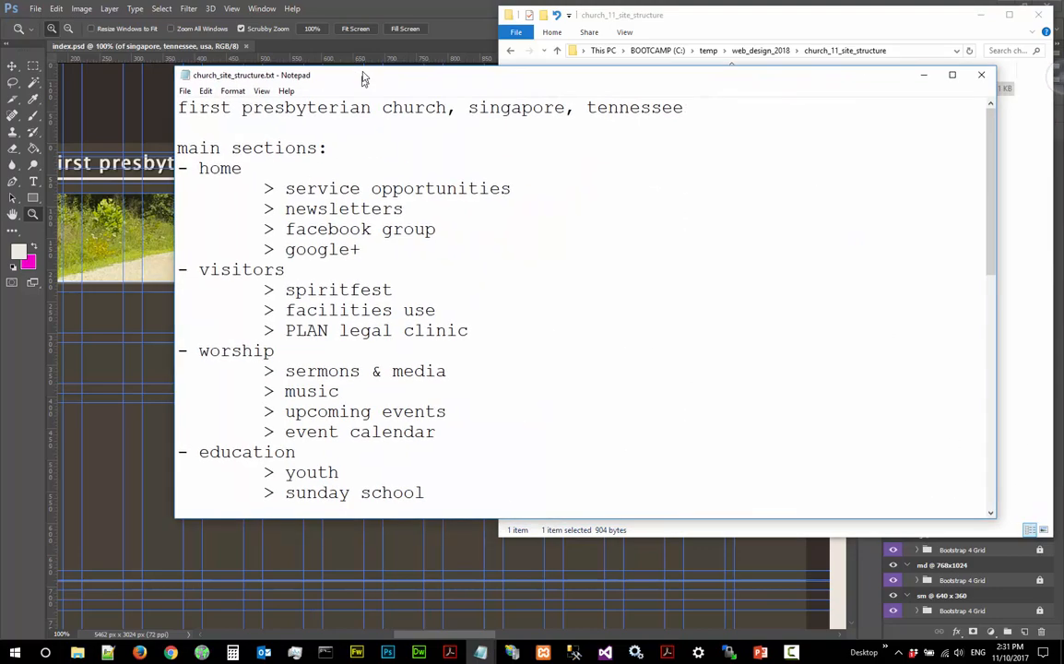
- Enlarge the site structure notes window, read through the main sections, and put the notes away
drag(363, 78, 418, 26)
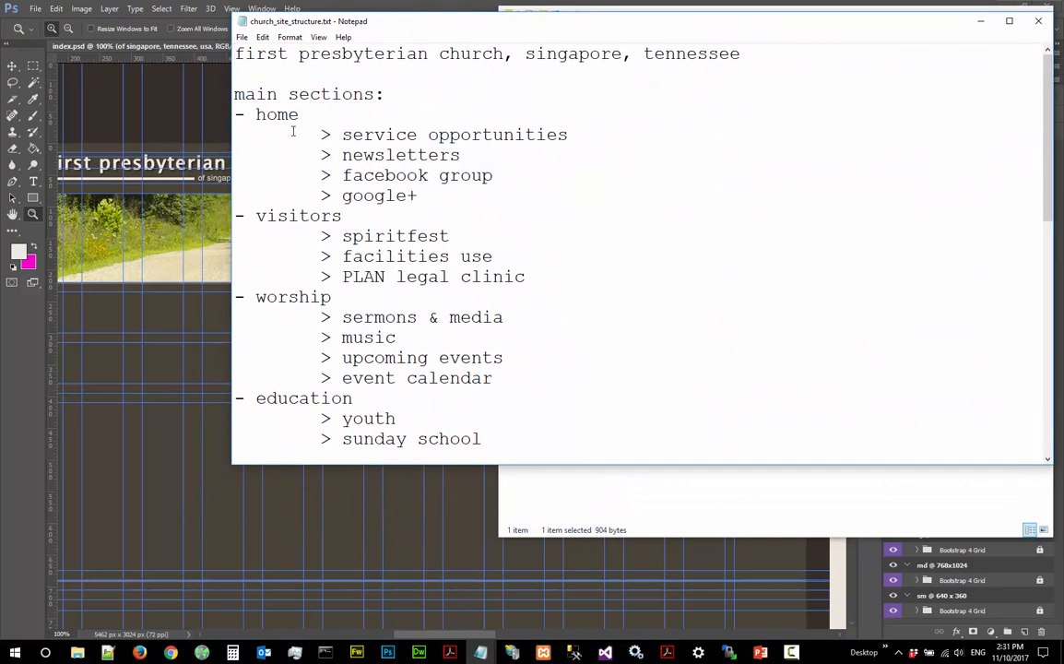
scroll(276, 170, down, 3)
scroll(276, 171, up, 3)
drag(511, 464, 512, 607)
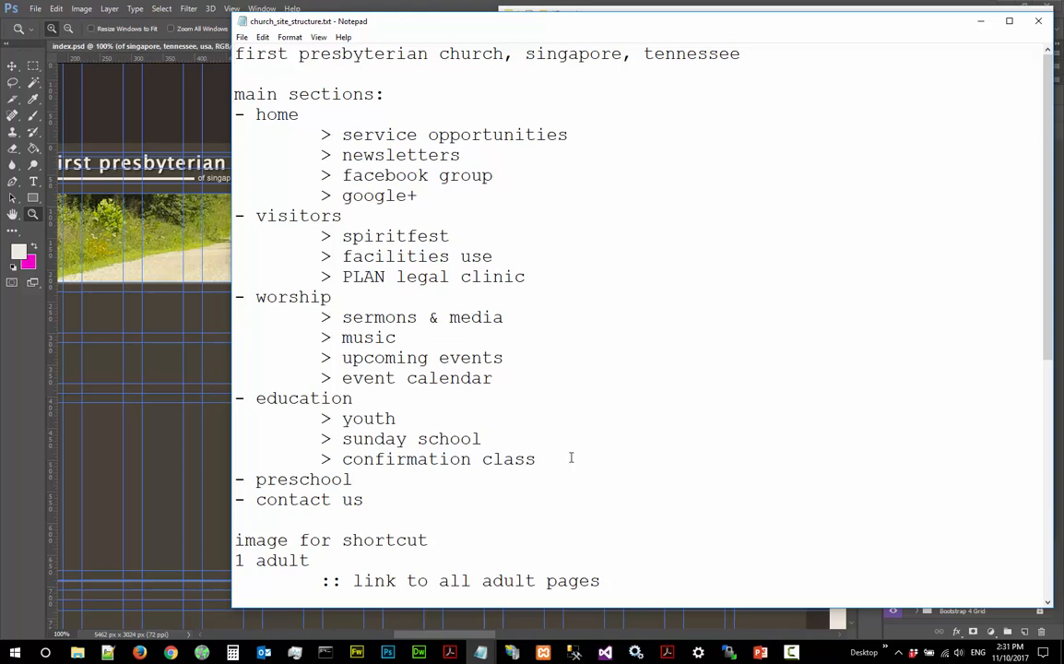
click(979, 29)
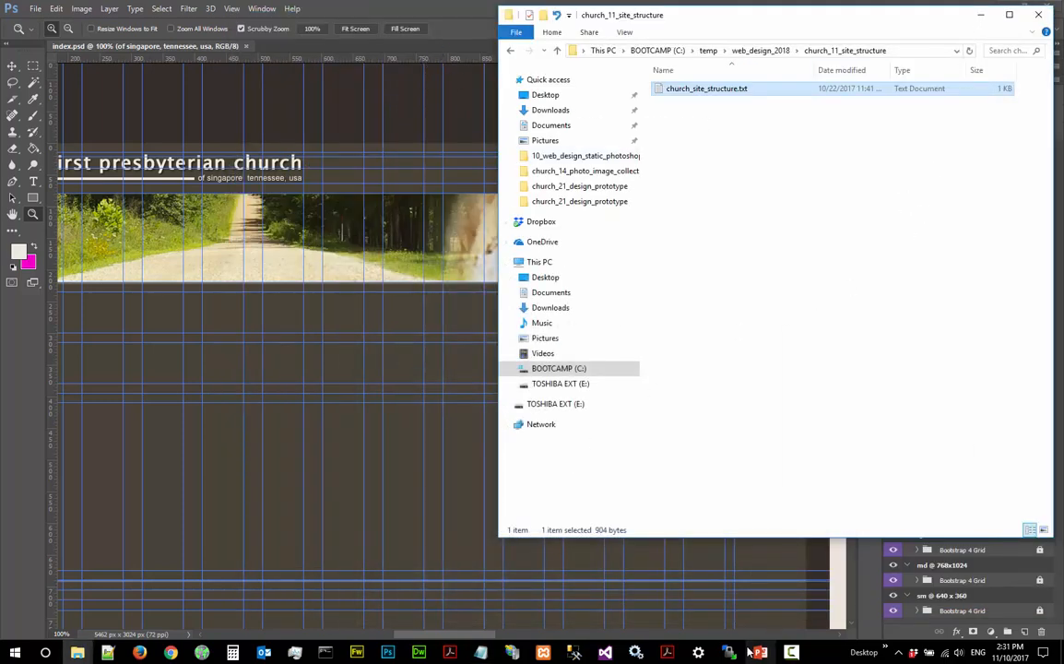
- Check the navigation text in church_design_sketch.pdf, and return to index.psd in Photoshop
click(680, 653)
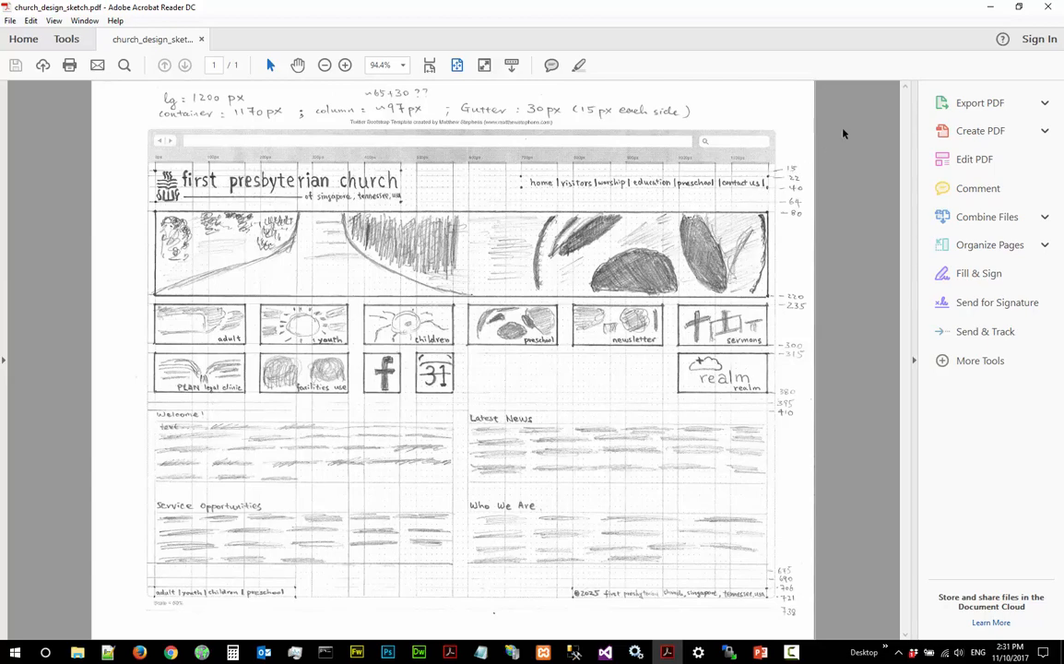
click(990, 6)
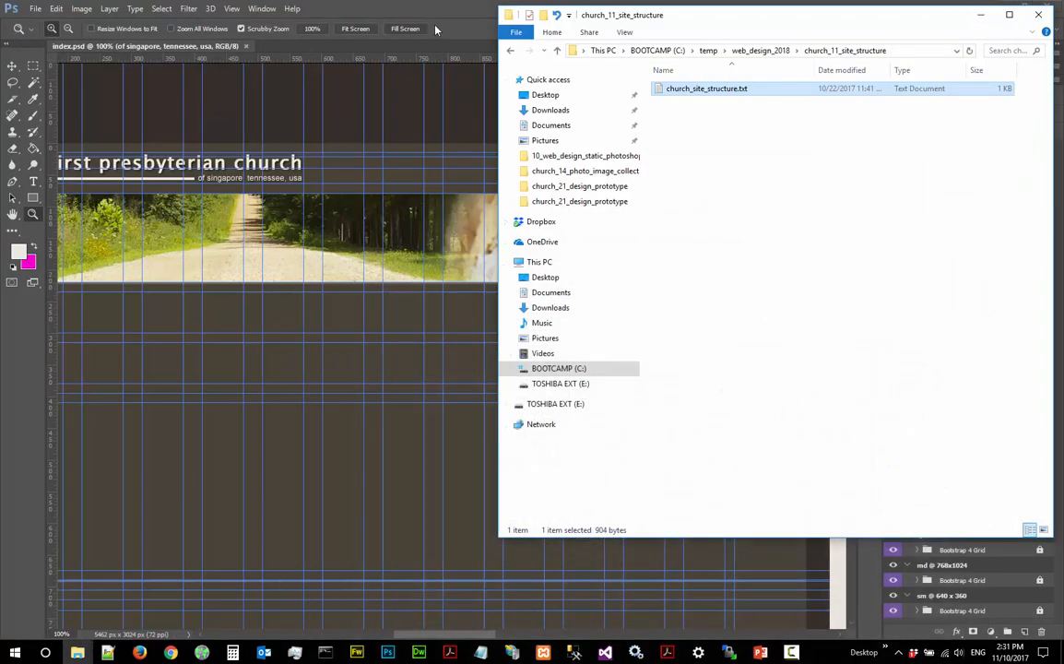
click(453, 8)
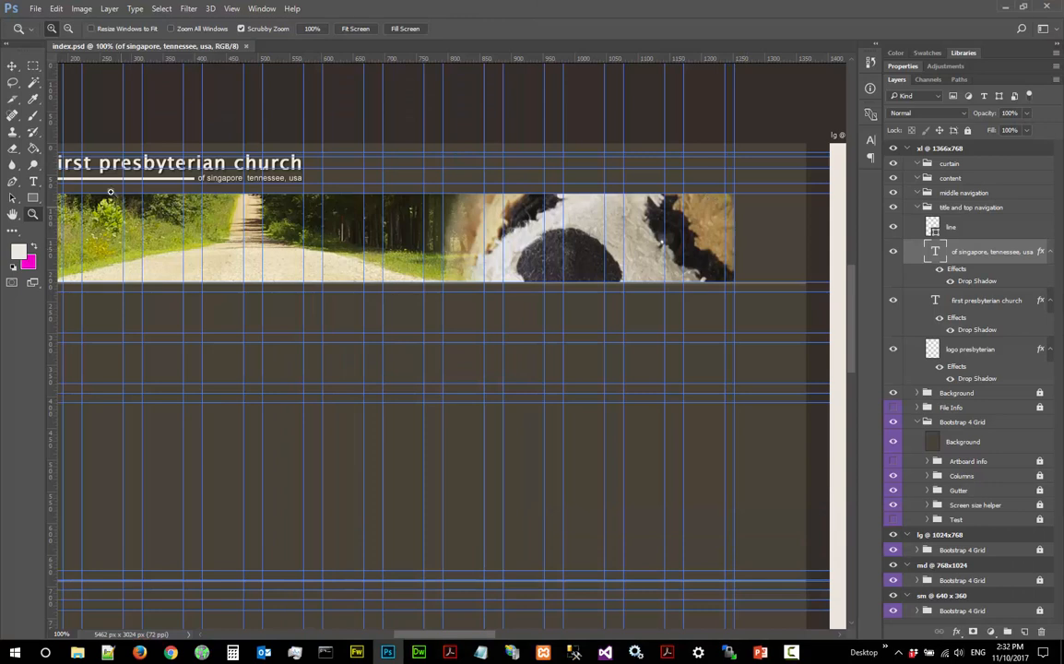
- Activate the Horizontal Type tool for the area above the banner's right end and display the Character settings
click(615, 185)
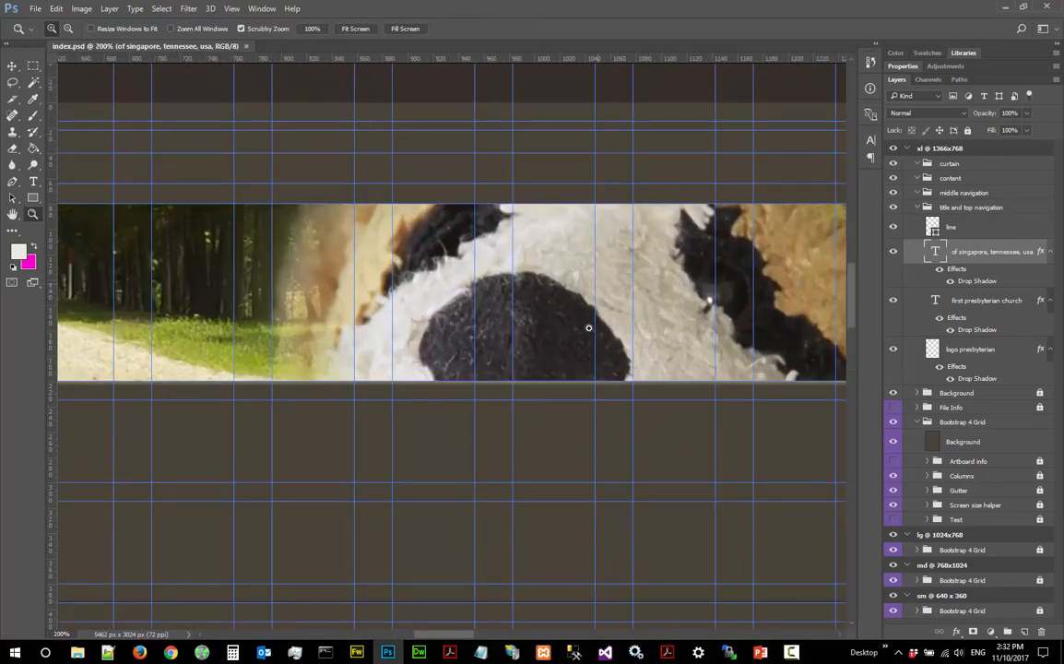
scroll(507, 405, right, 4)
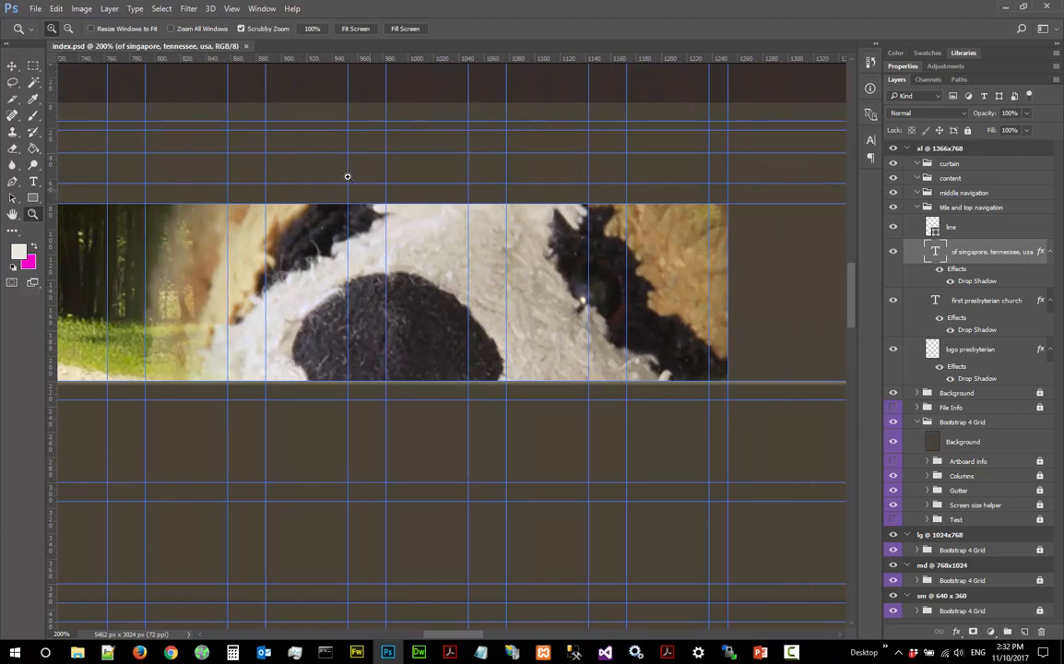
click(34, 181)
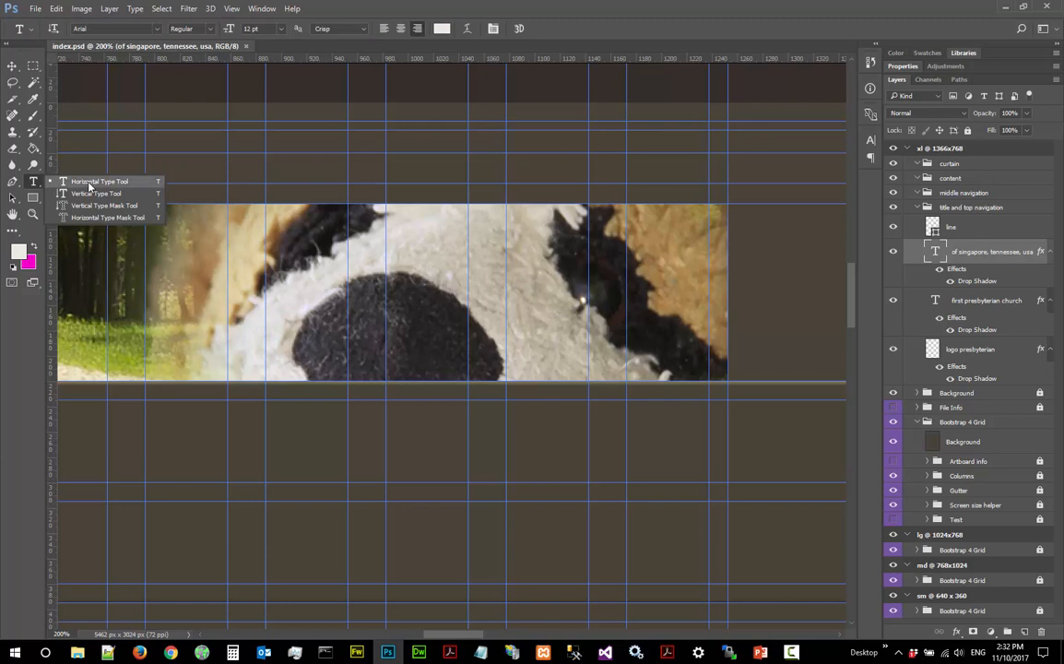
click(90, 184)
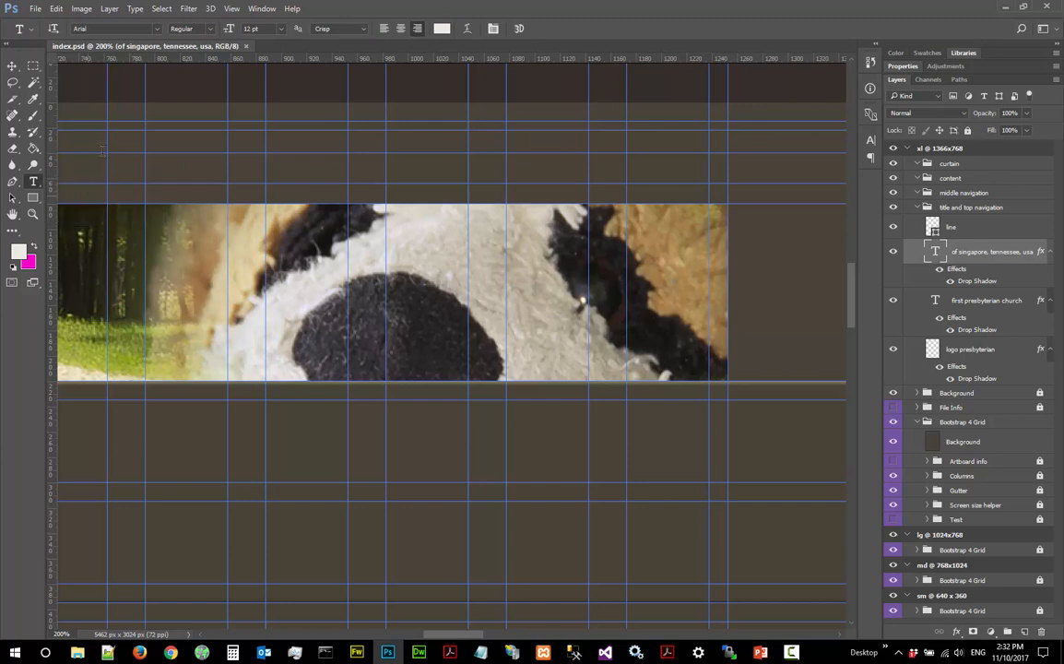
click(262, 8)
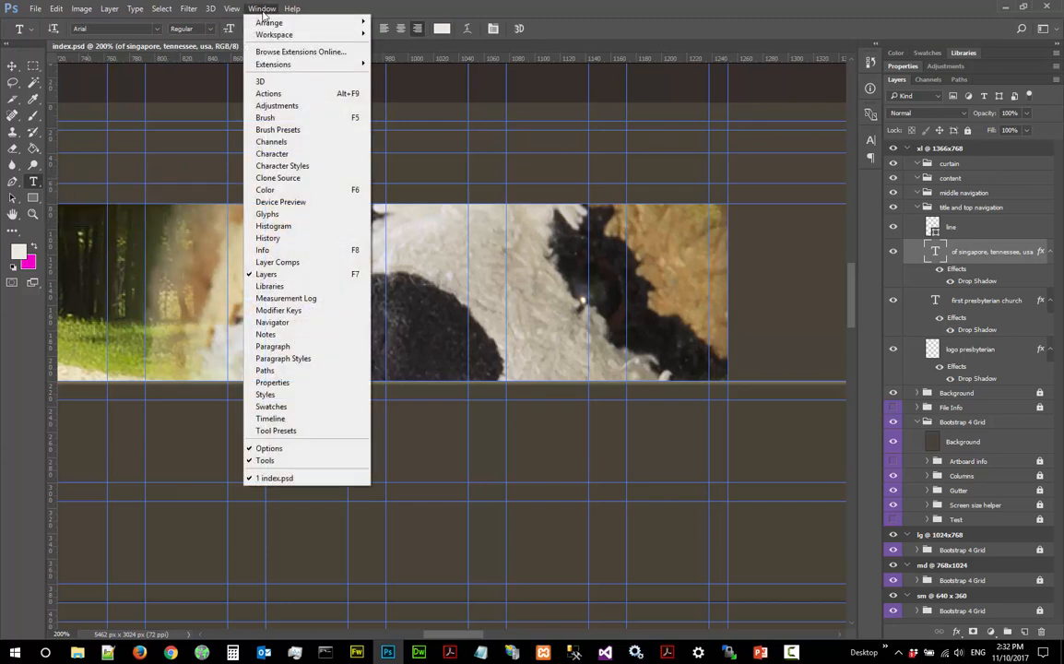
click(305, 153)
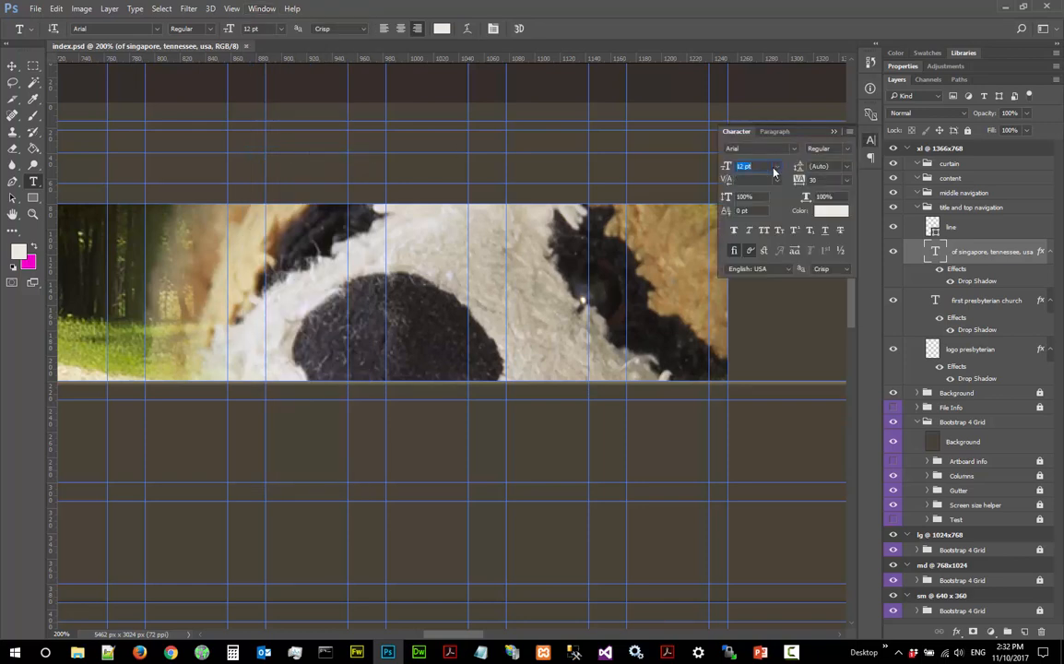
click(746, 168)
key(Up)
key(Up)
key(Up)
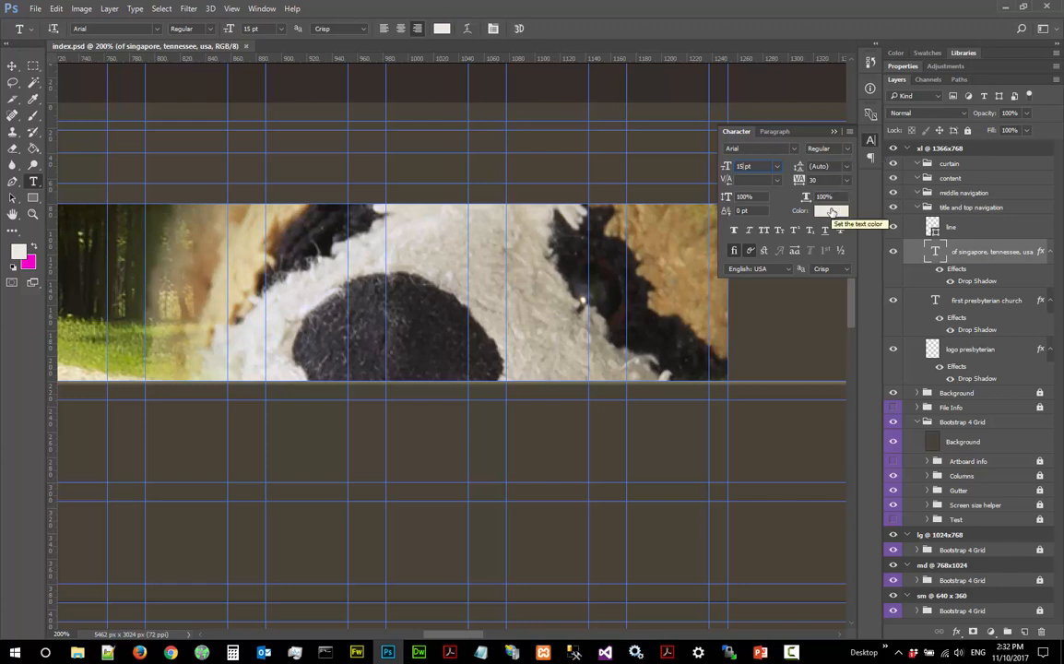
click(832, 212)
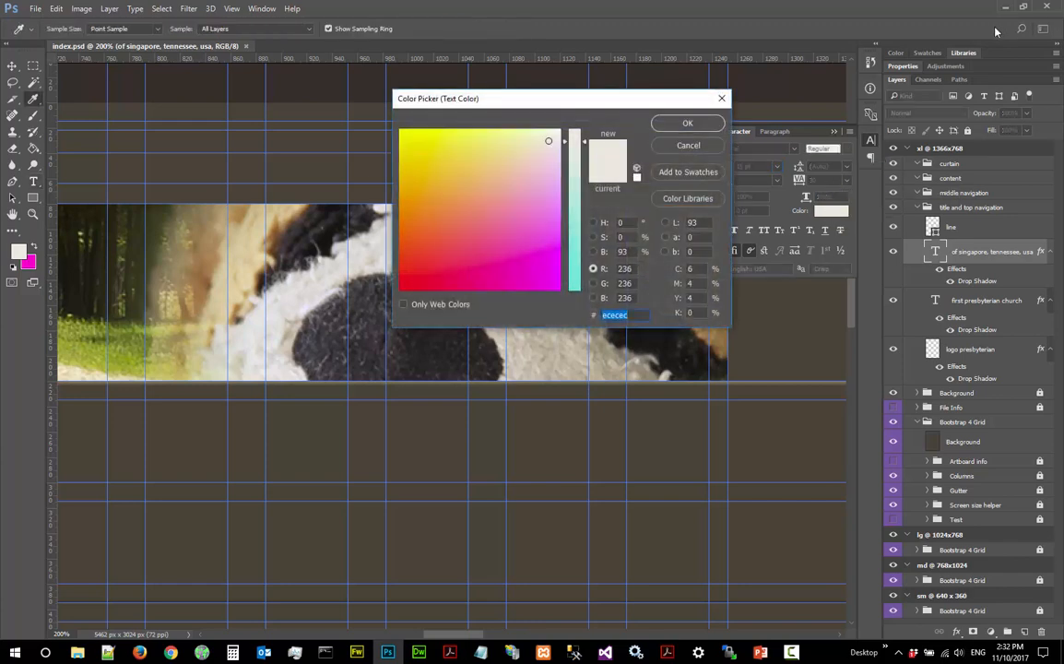
click(721, 98)
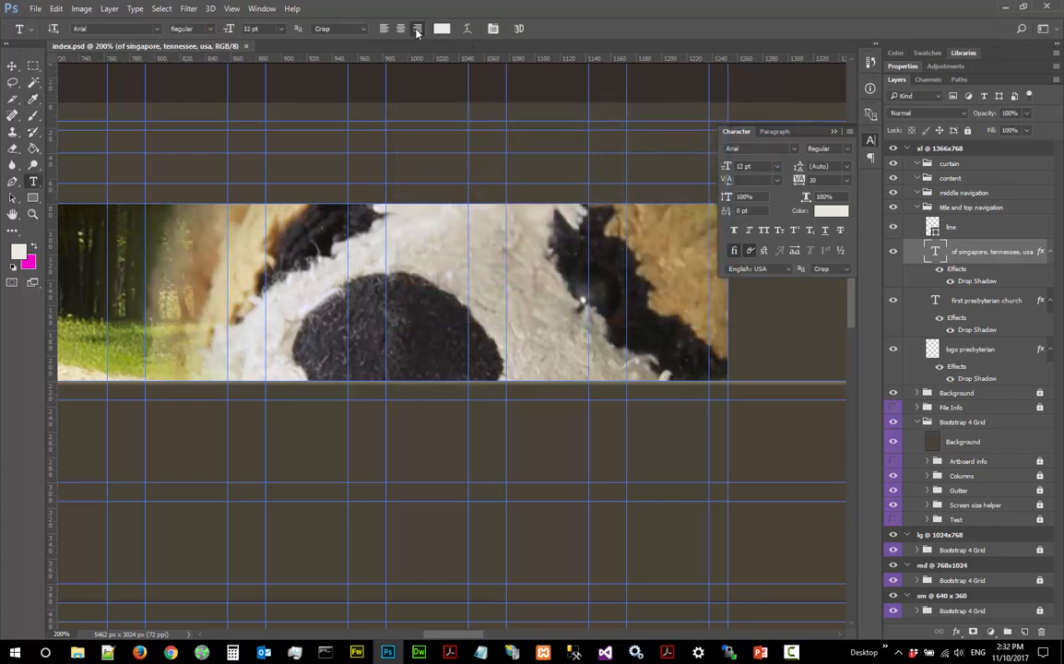
- Add the right-aligned text line "home | visitors | worship | education | preschool | contact us" above the banner's right end
click(417, 30)
click(705, 141)
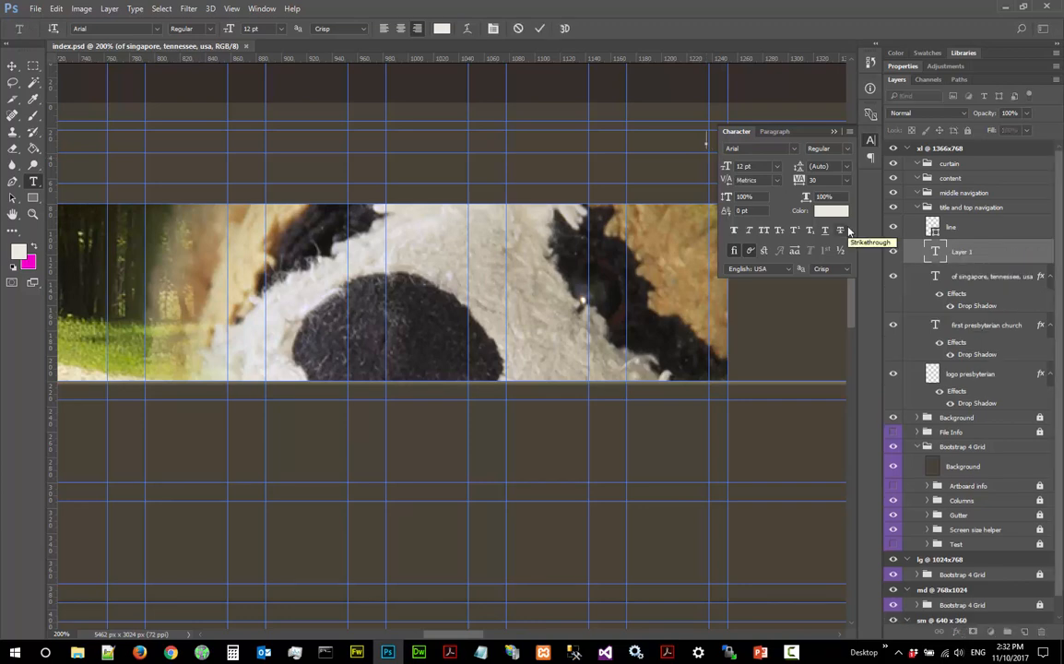
text(home. | visitors)
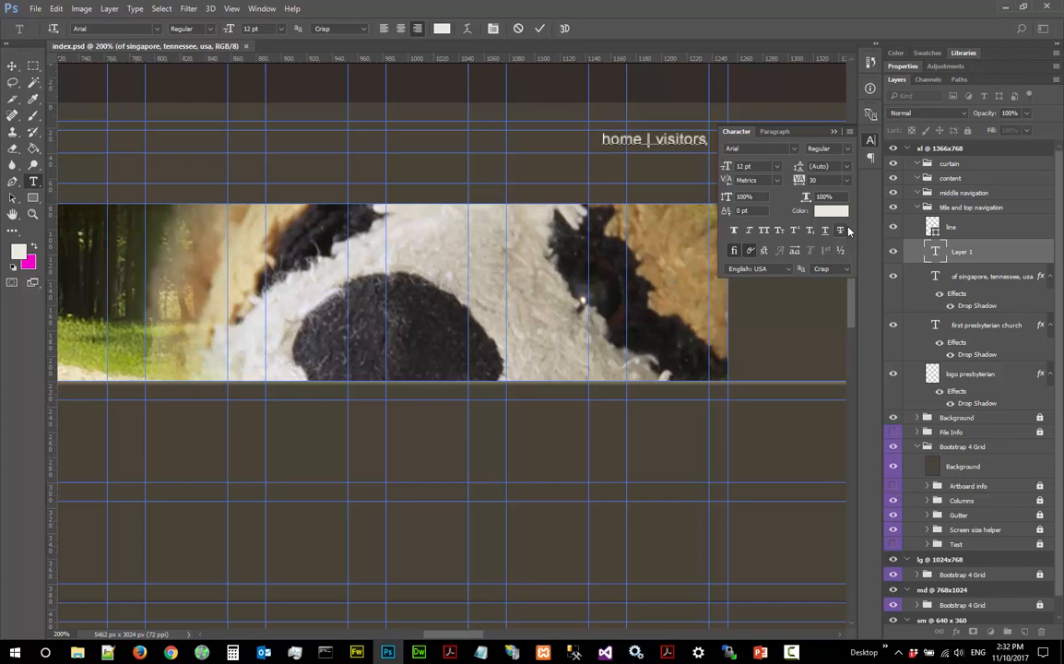
text( |)
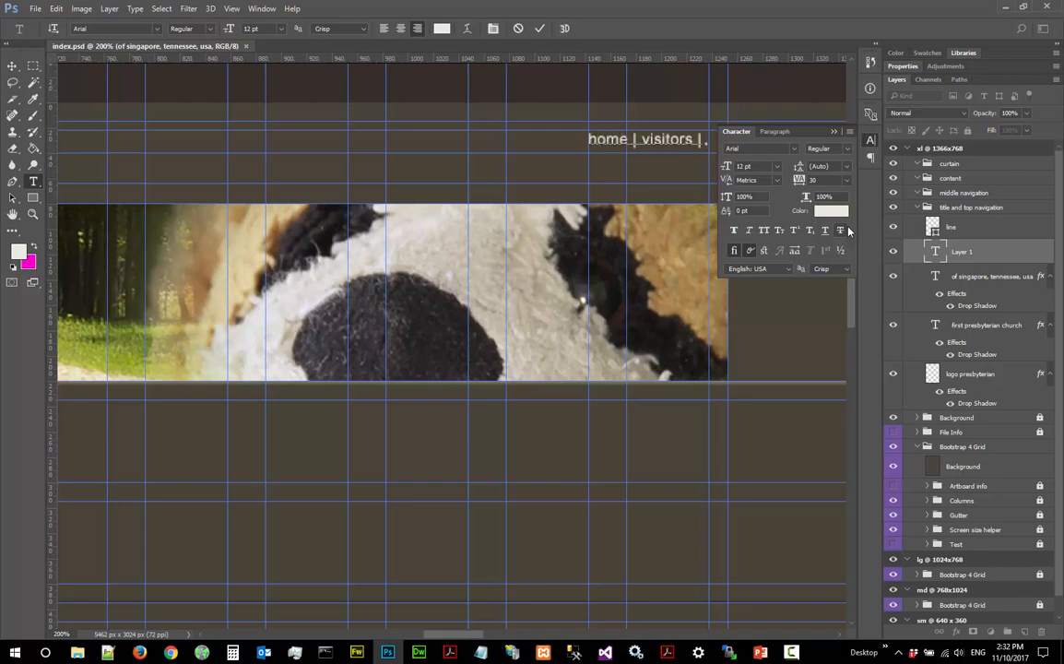
text( worship)
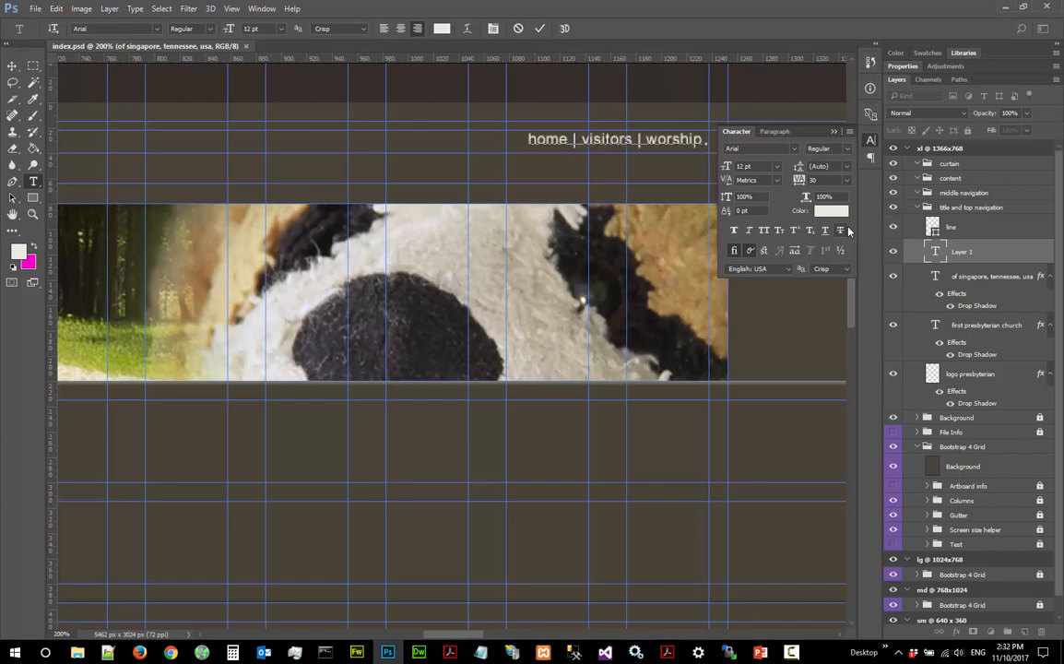
text( |)
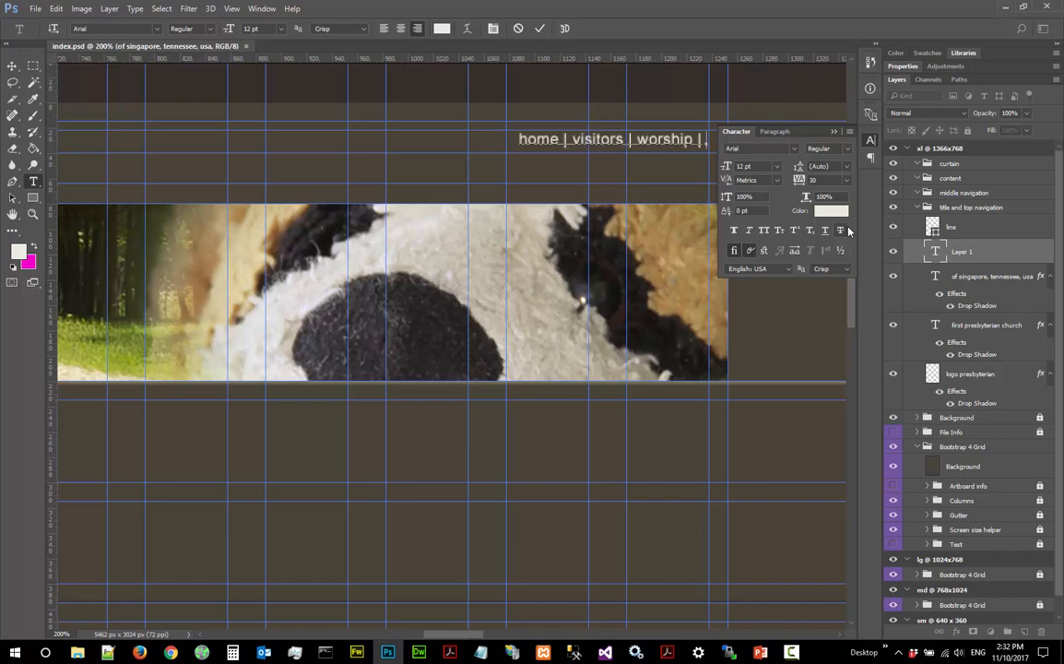
text( educat)
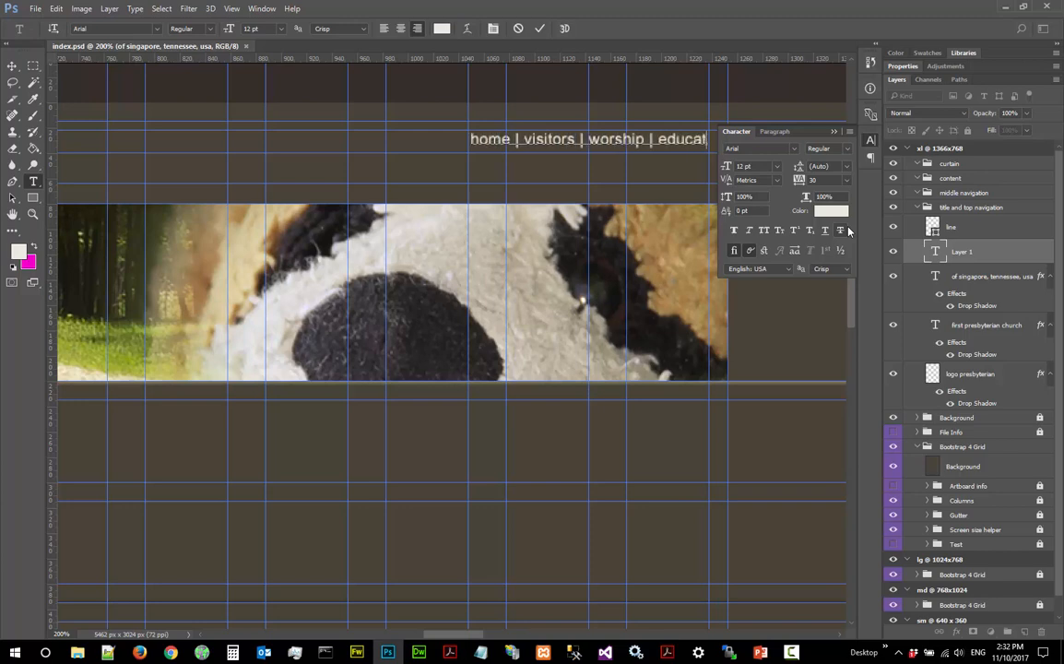
text(ion | )
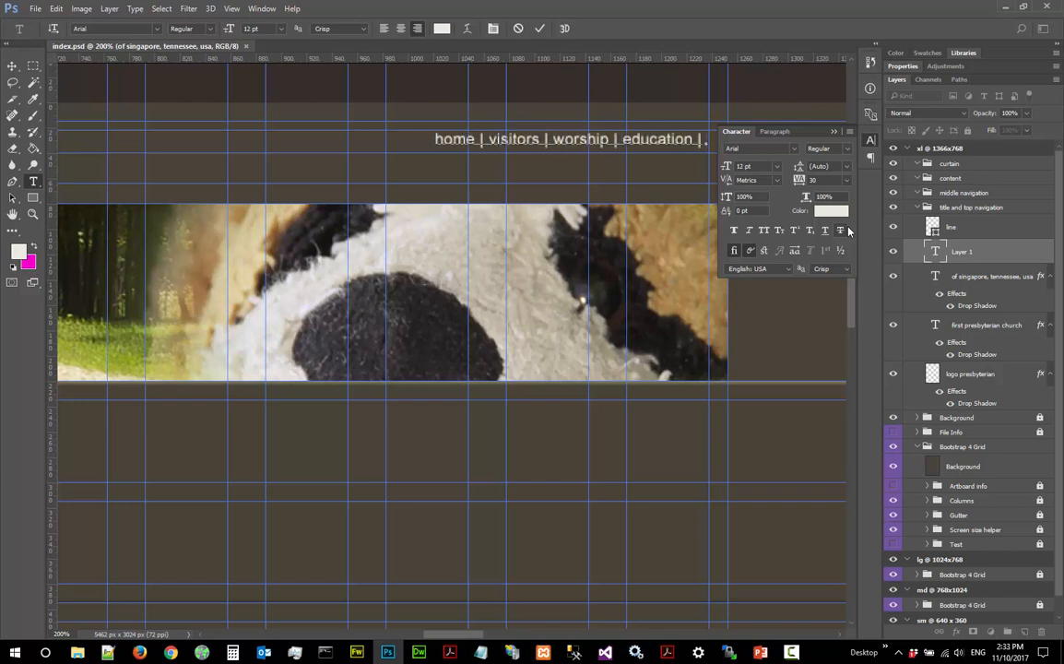
text(preschoo)
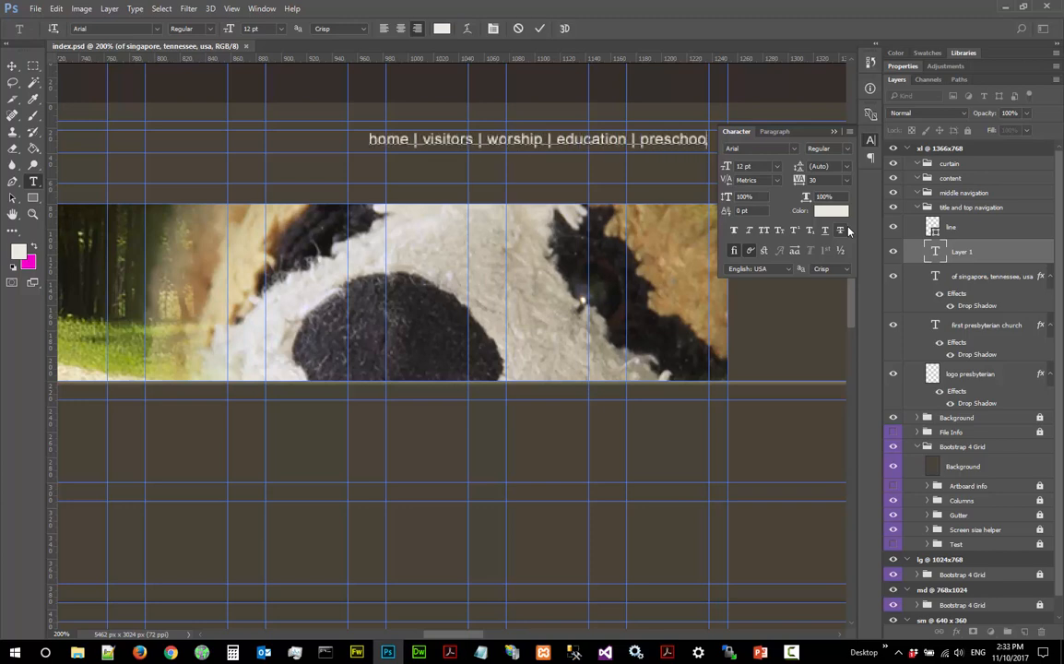
text(l | )
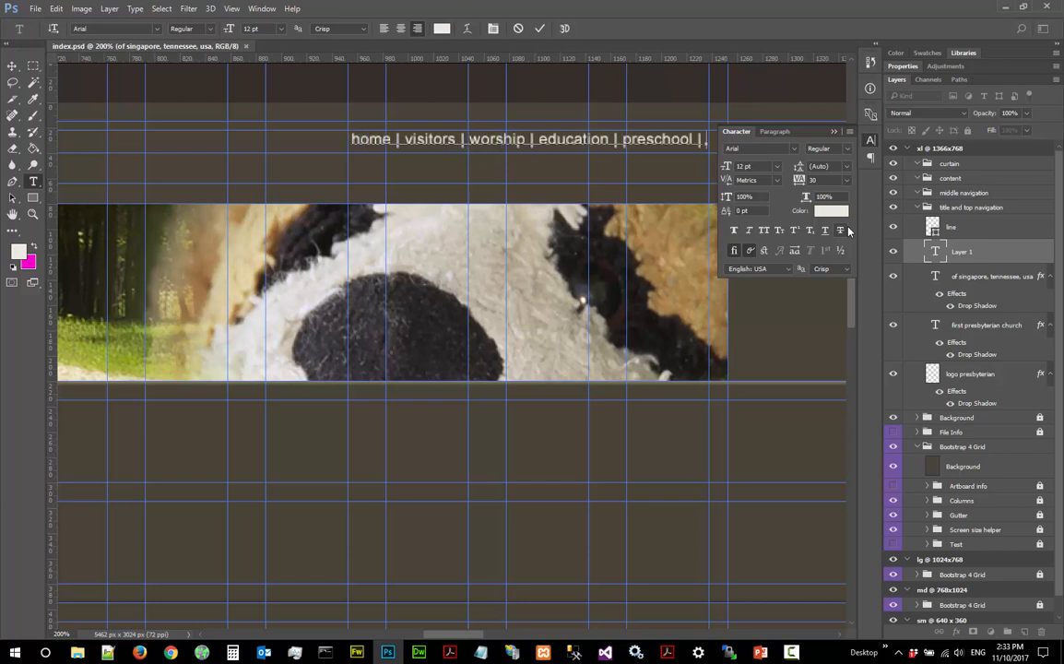
text(contact us)
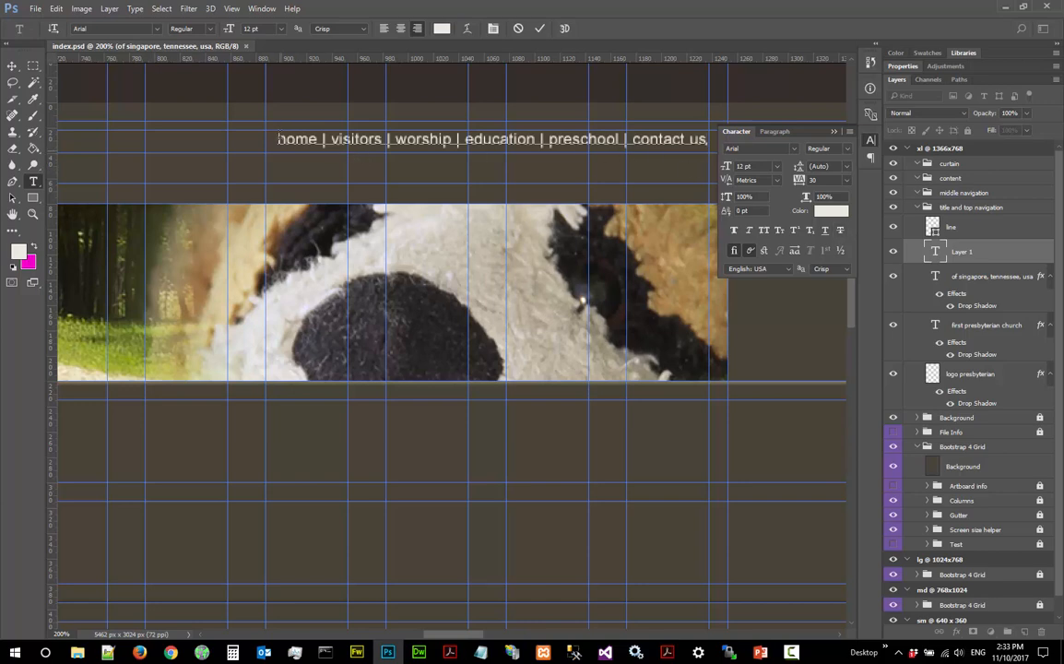
- Set the font size of the whole navigation text line to 15 pt and commit the text
double_click(297, 139)
drag(297, 139, 708, 140)
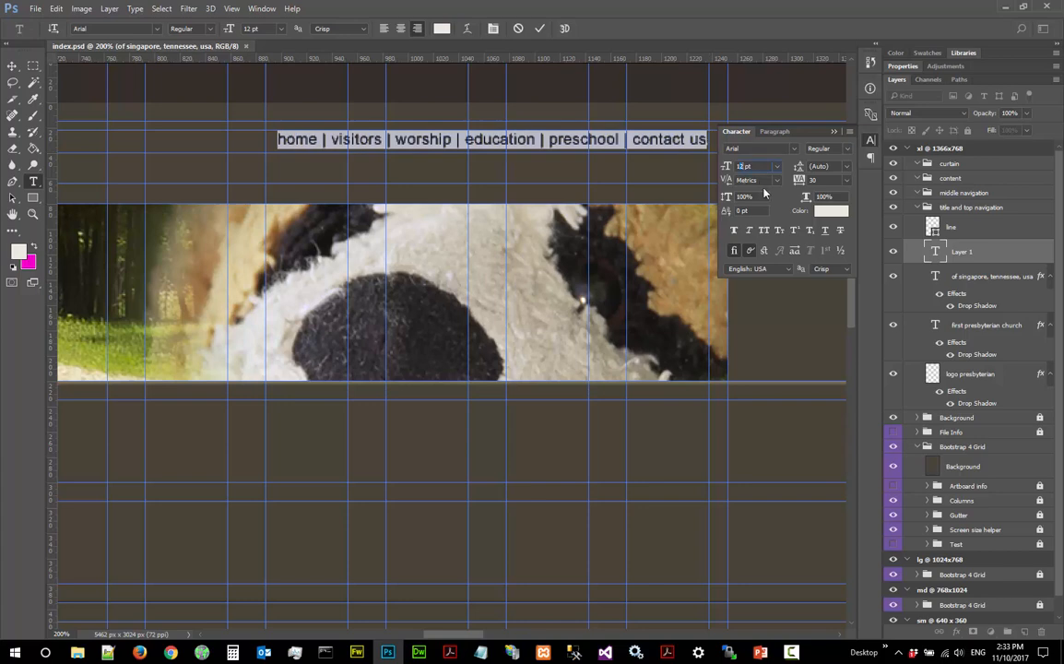
key(Up)
key(Up)
key(Up)
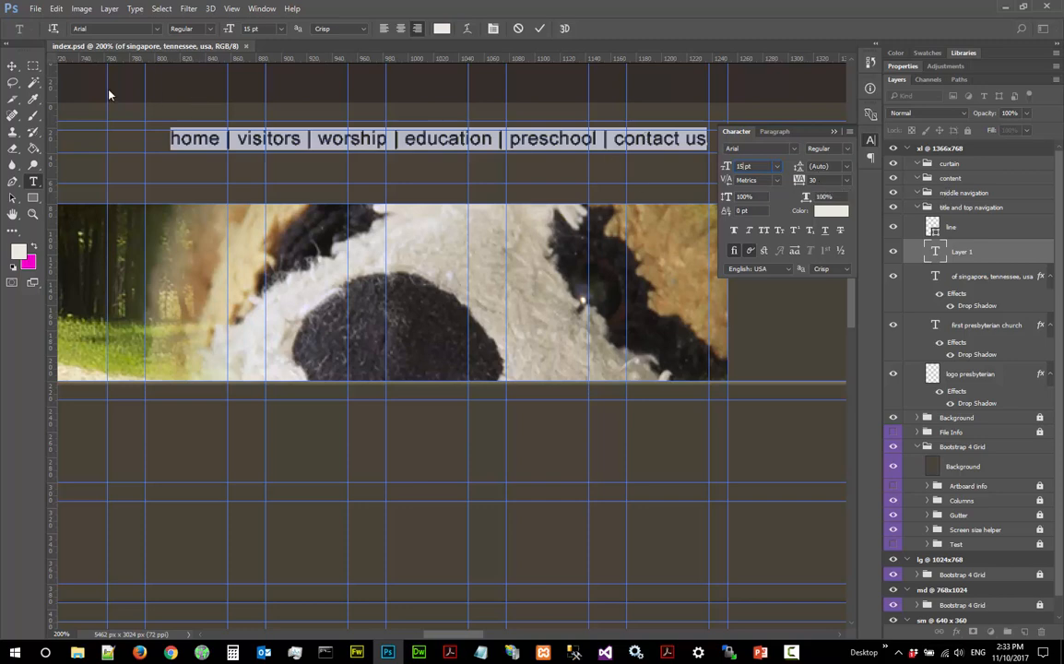
click(12, 65)
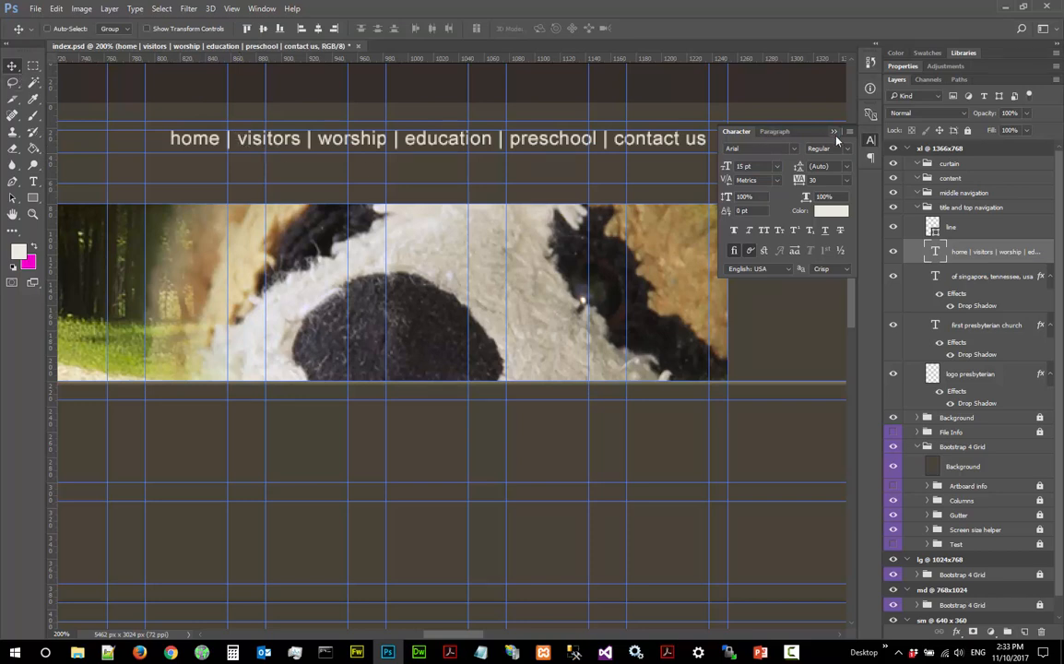
- Nudge the navigation text two pixels down and one pixel left, and save index.psd
click(754, 121)
key(Down)
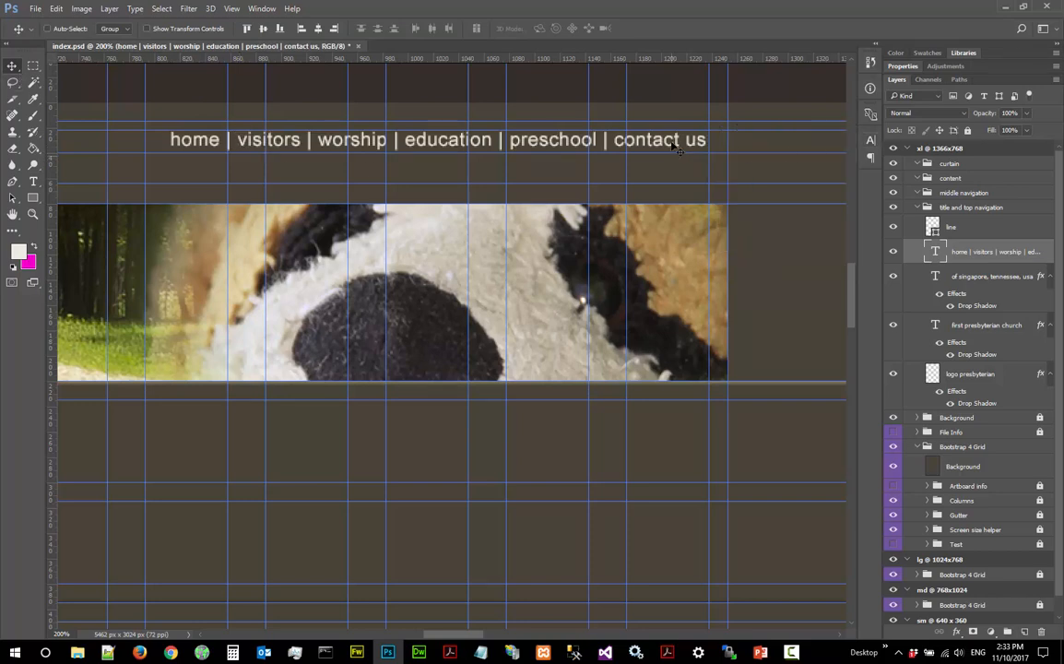
key(Down)
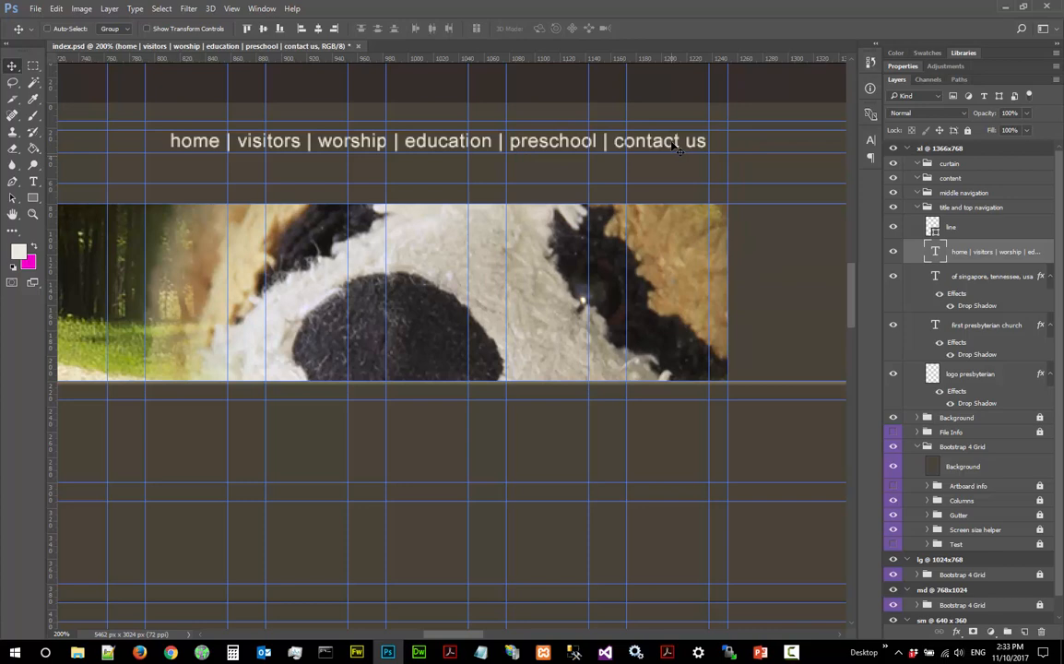
key(Left)
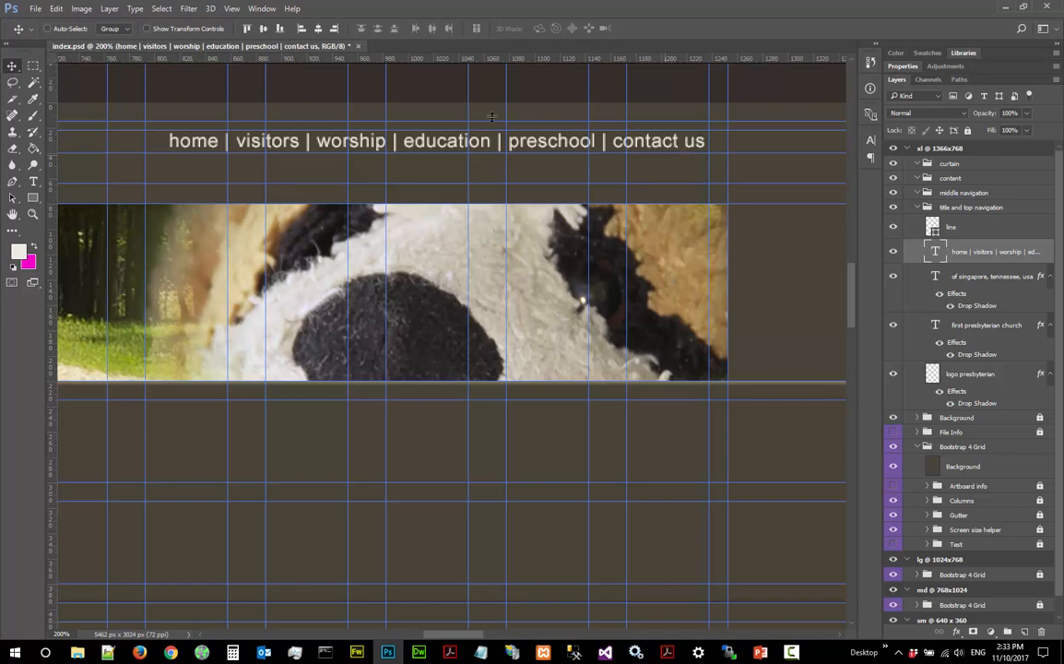
click(34, 9)
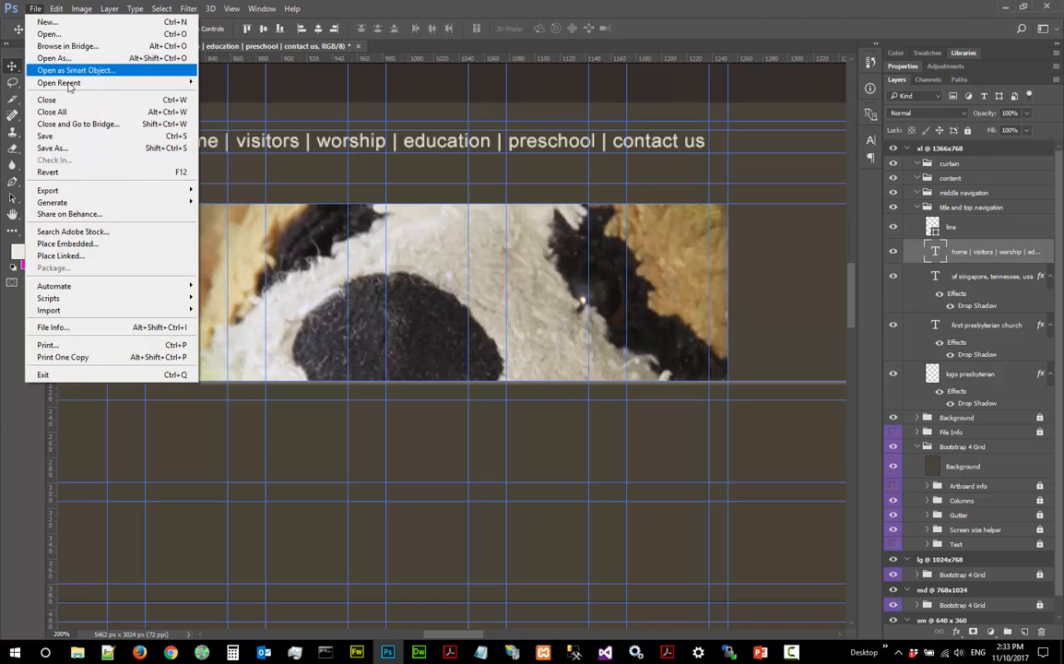
click(64, 135)
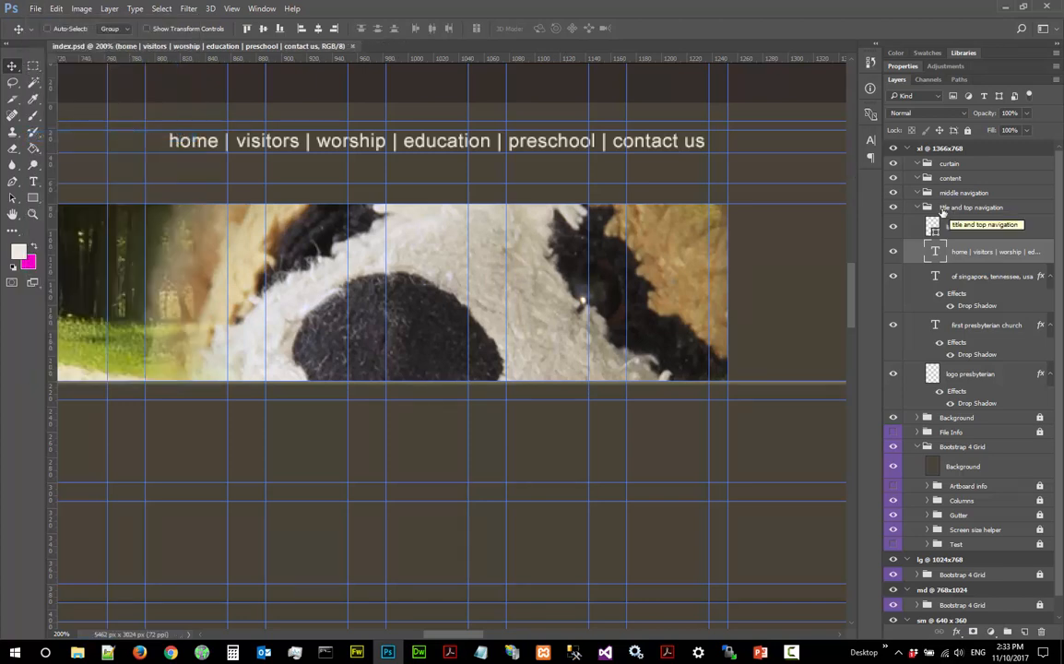
click(57, 9)
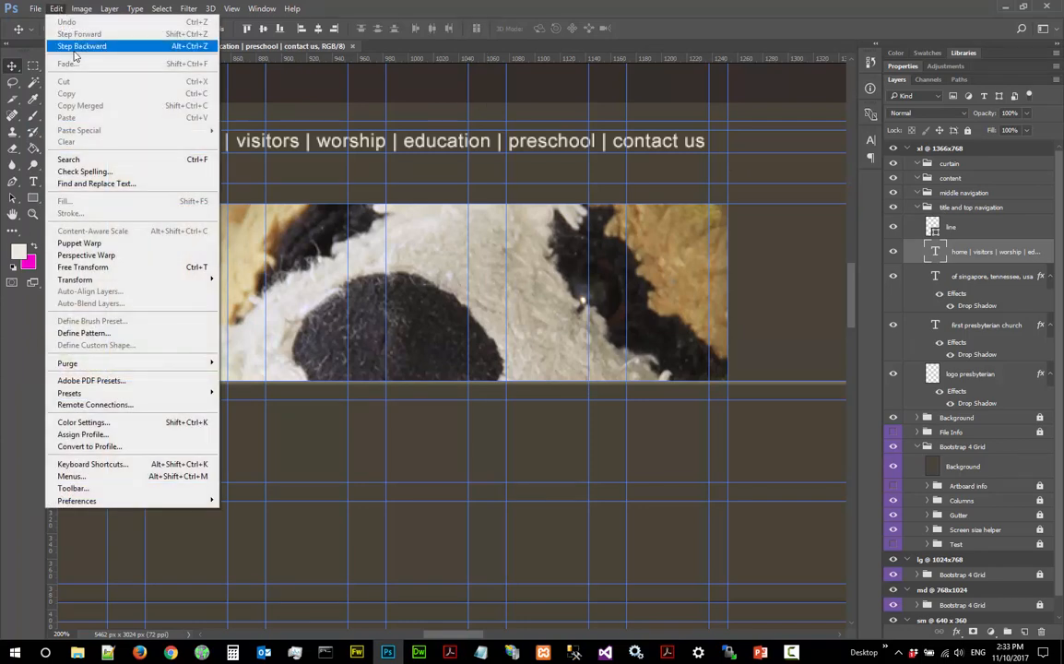
click(419, 8)
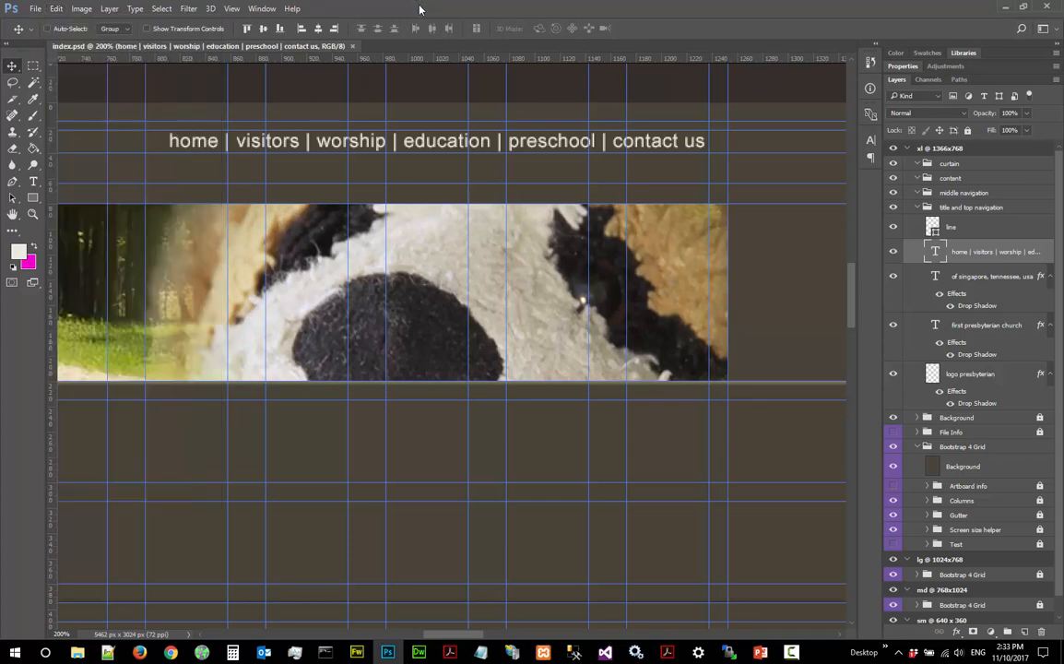
- Collapse and lock the title and top navigation group, and make the middle navigation group the active one
click(916, 209)
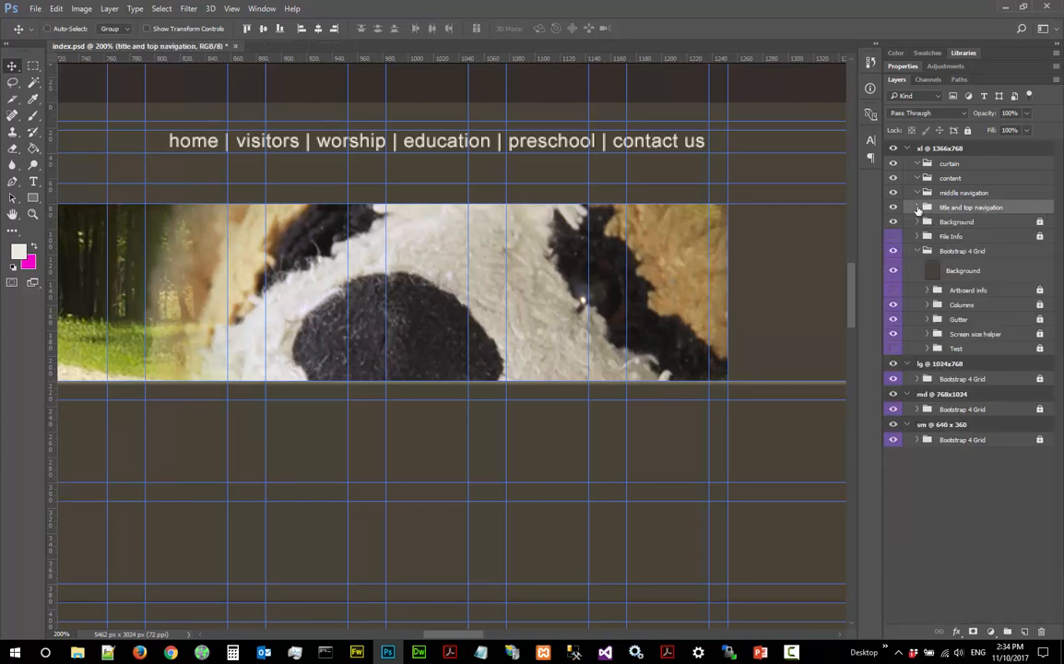
click(916, 210)
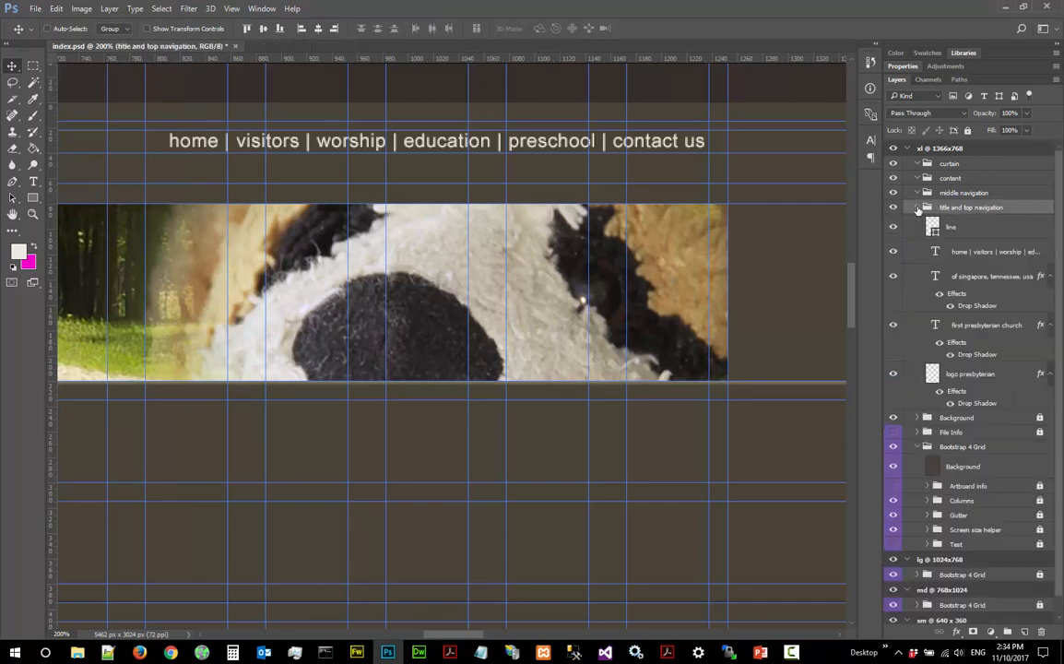
click(918, 209)
click(967, 131)
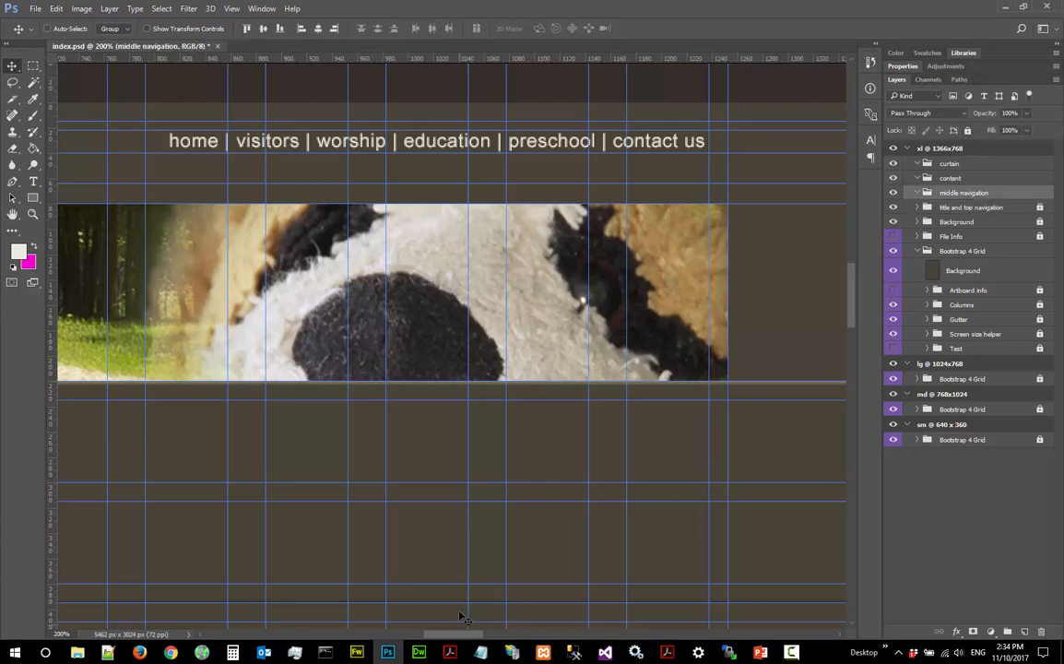
- Check the boxes below the banner in church_design_sketch.pdf, and return to the area below the banner in index.psd in Photoshop
drag(466, 636, 395, 642)
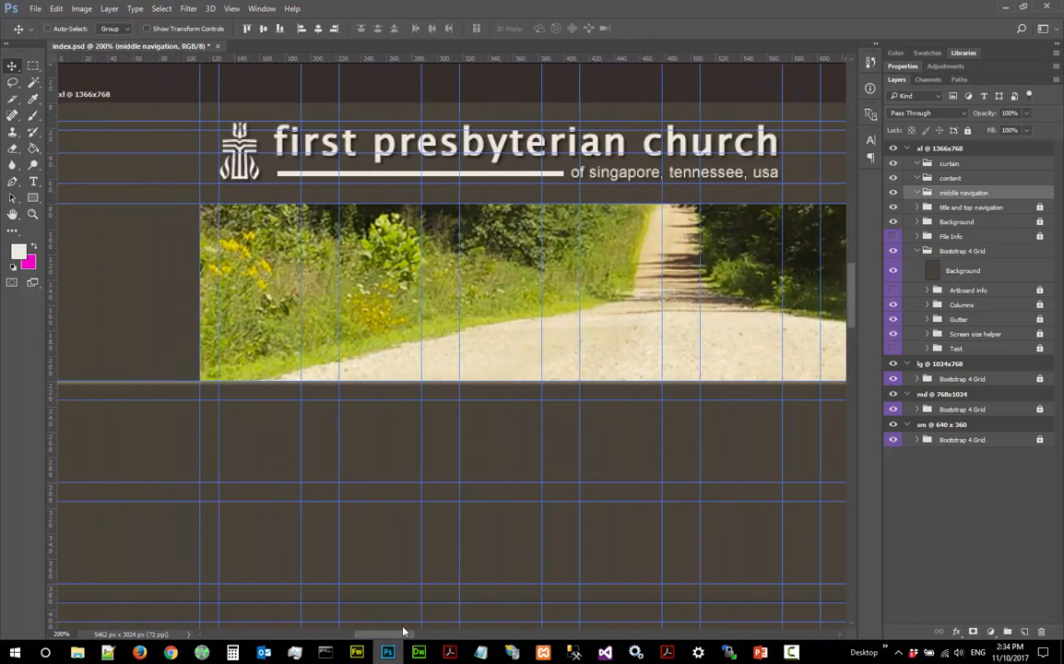
scroll(471, 478, down, 1)
scroll(472, 478, down, 2)
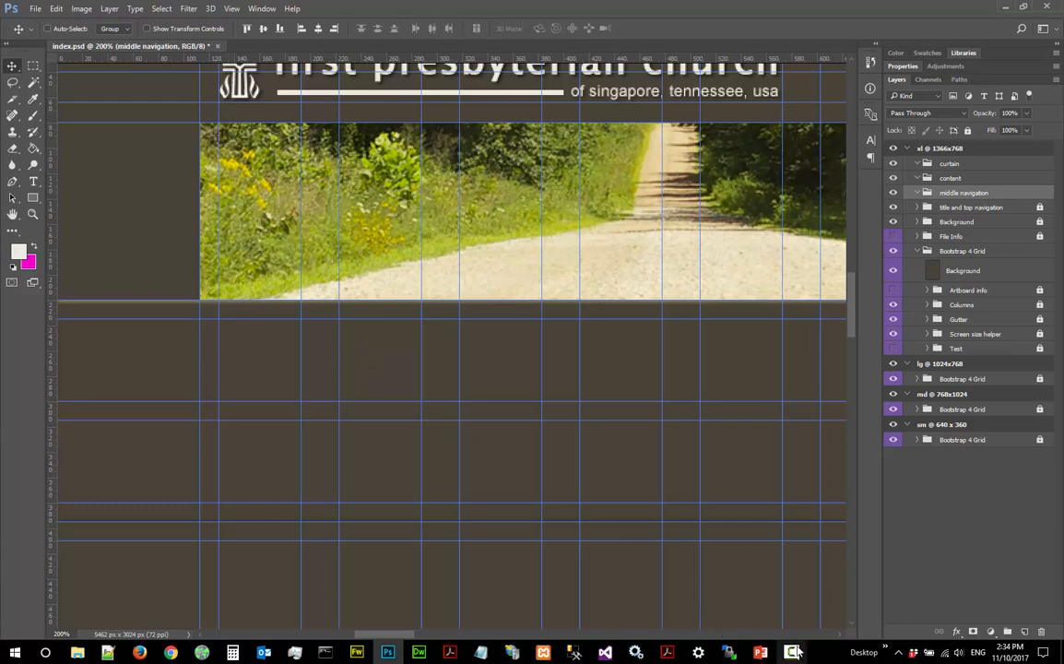
mouse_move(793, 652)
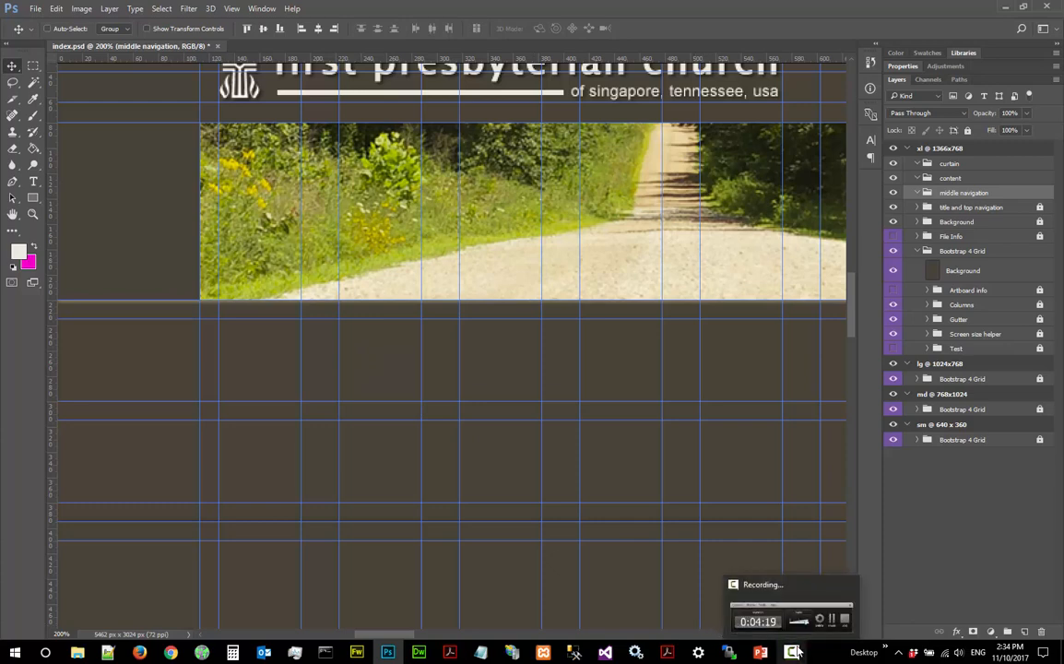
mouse_move(699, 654)
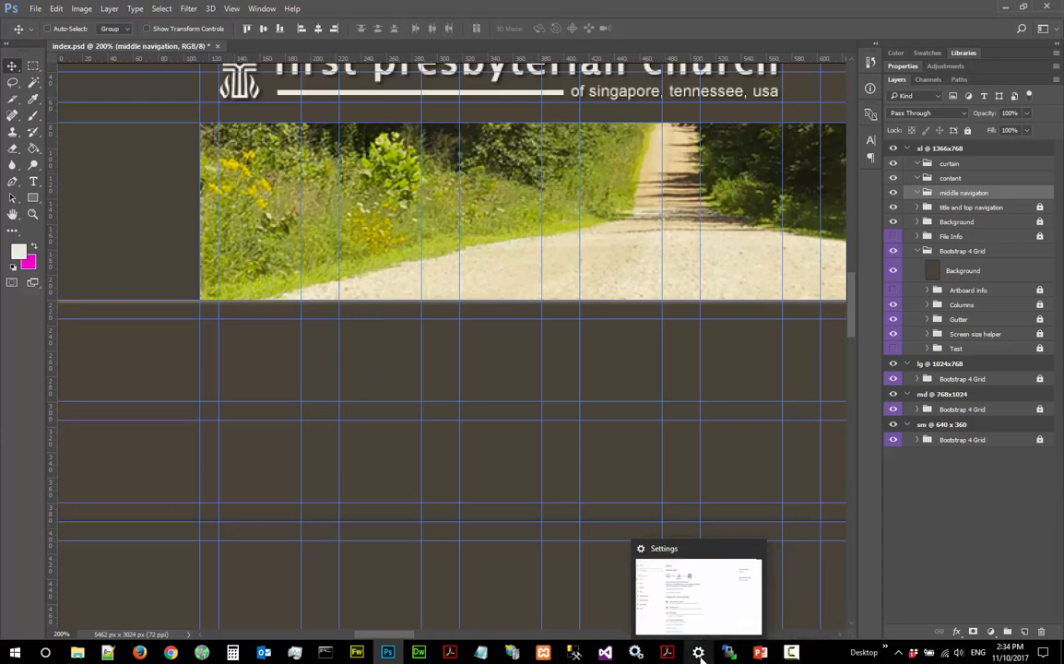
click(667, 652)
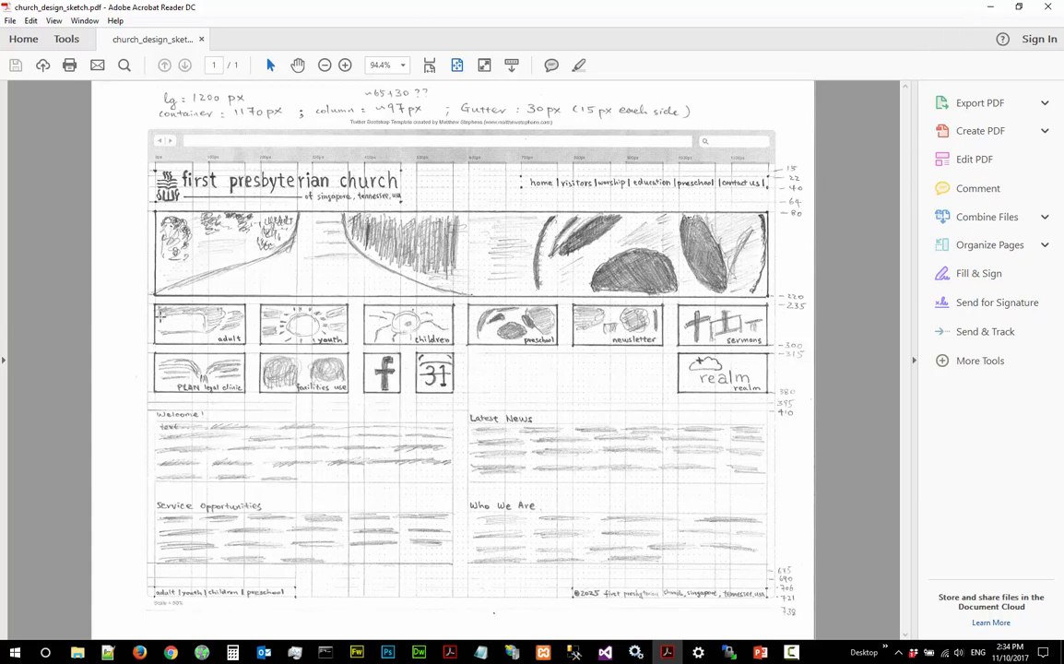
key(alt+Tab)
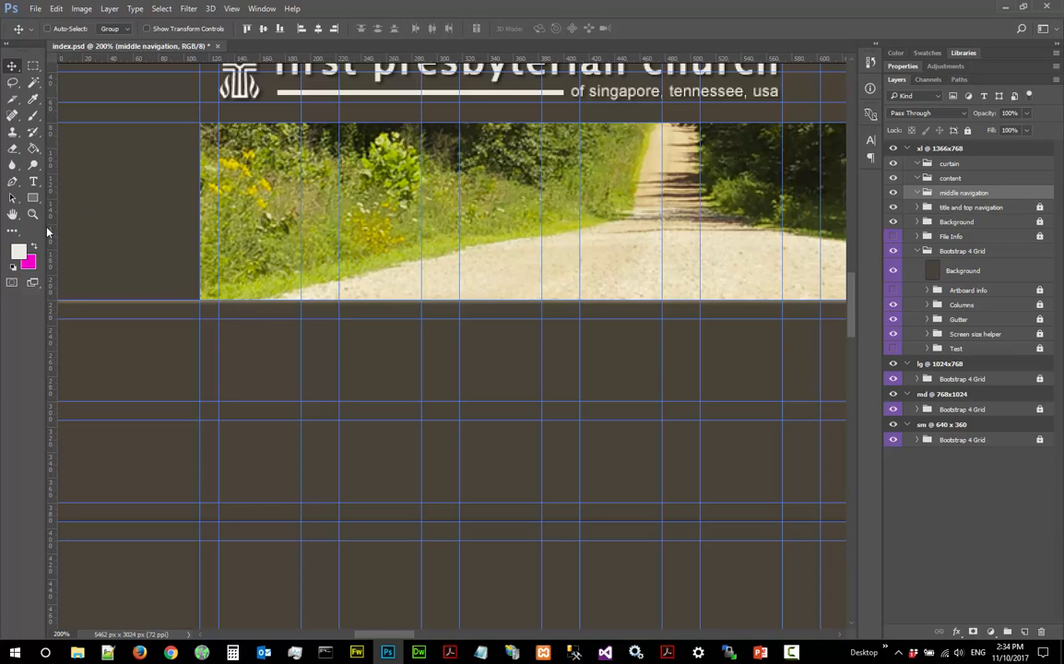
- Set the foreground color to the dark green 163e39
click(21, 251)
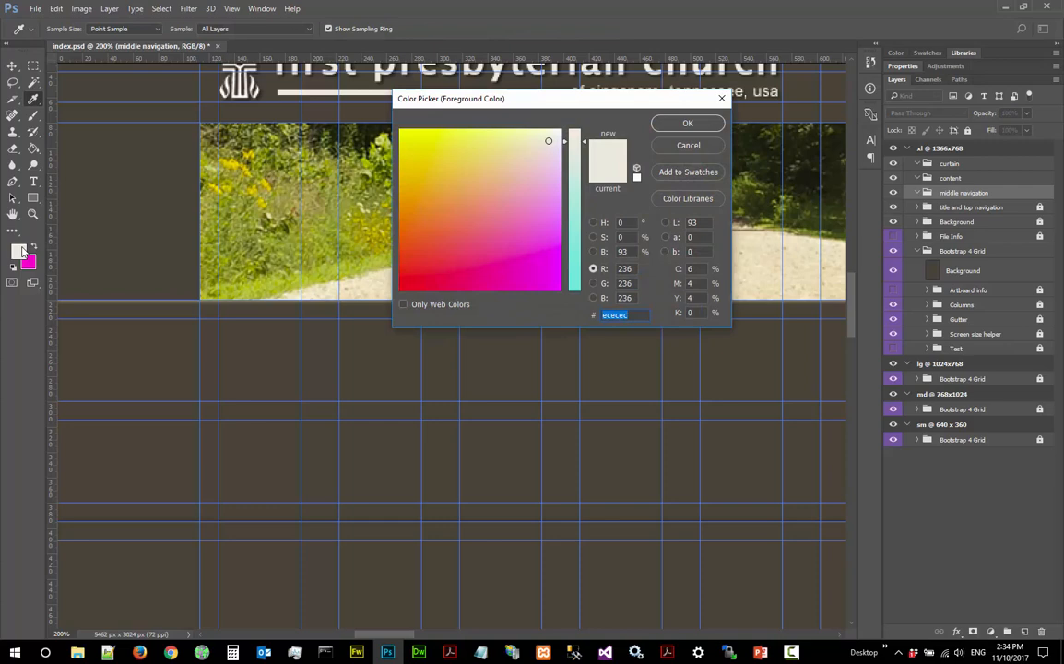
click(241, 340)
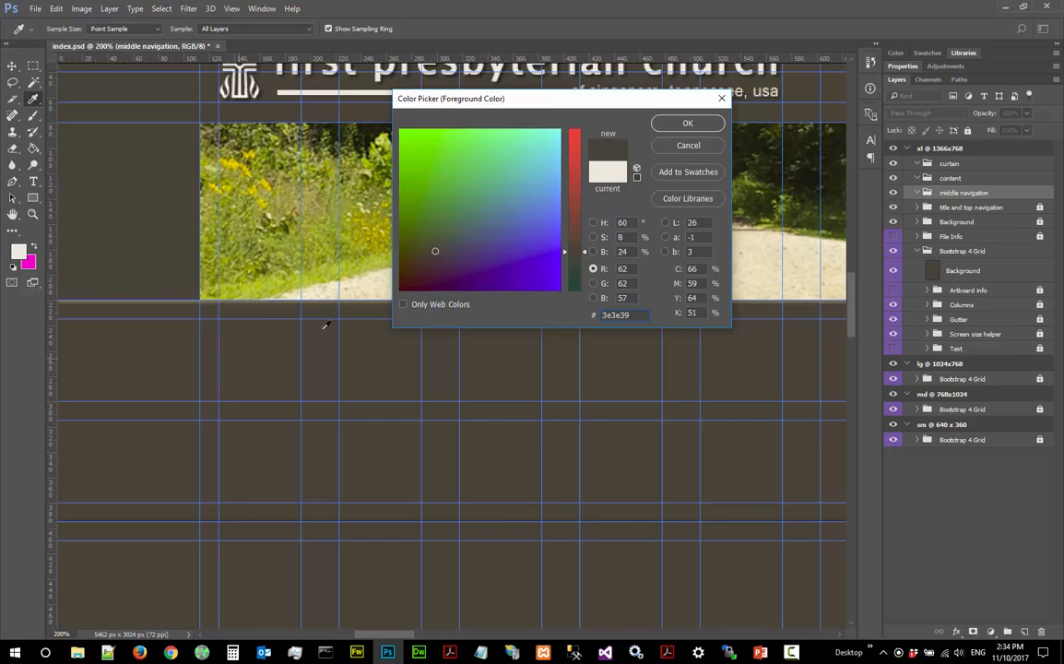
drag(641, 314, 585, 316)
text(163e39)
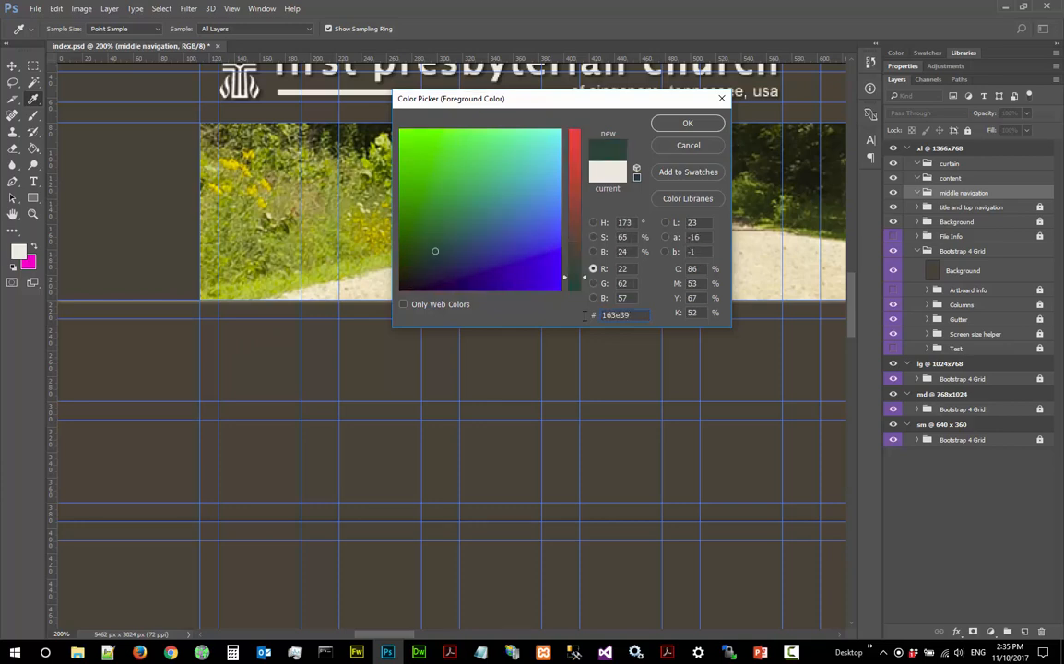
click(679, 125)
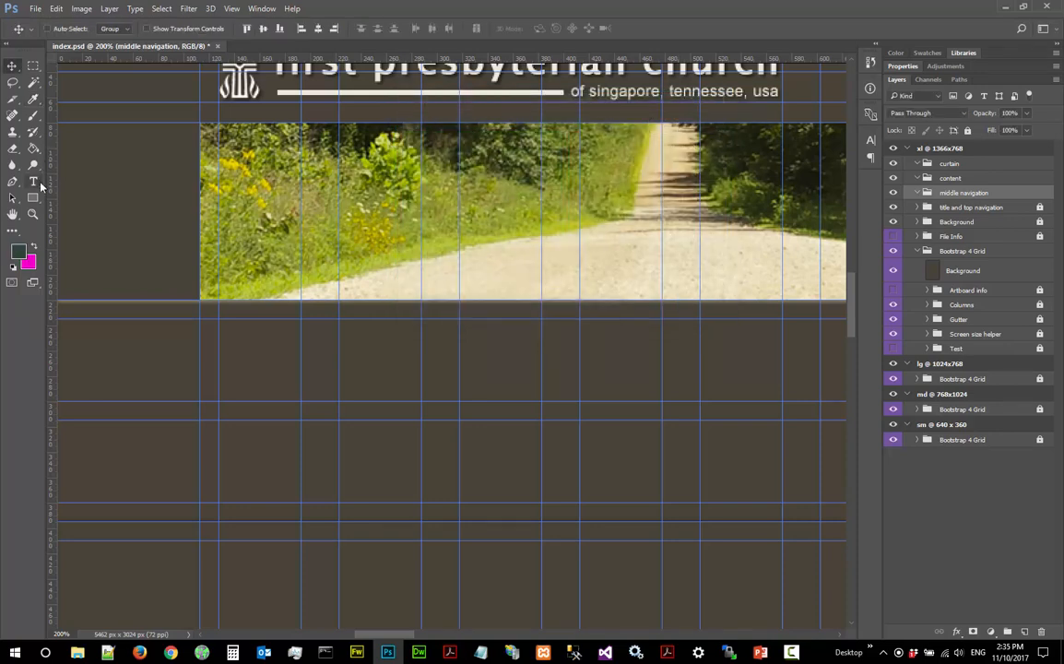
- Draw a dark green rectangle without stroke, 160 by 65 px, along the guides below the banner in the middle navigation group
key(v)
click(34, 198)
click(91, 177)
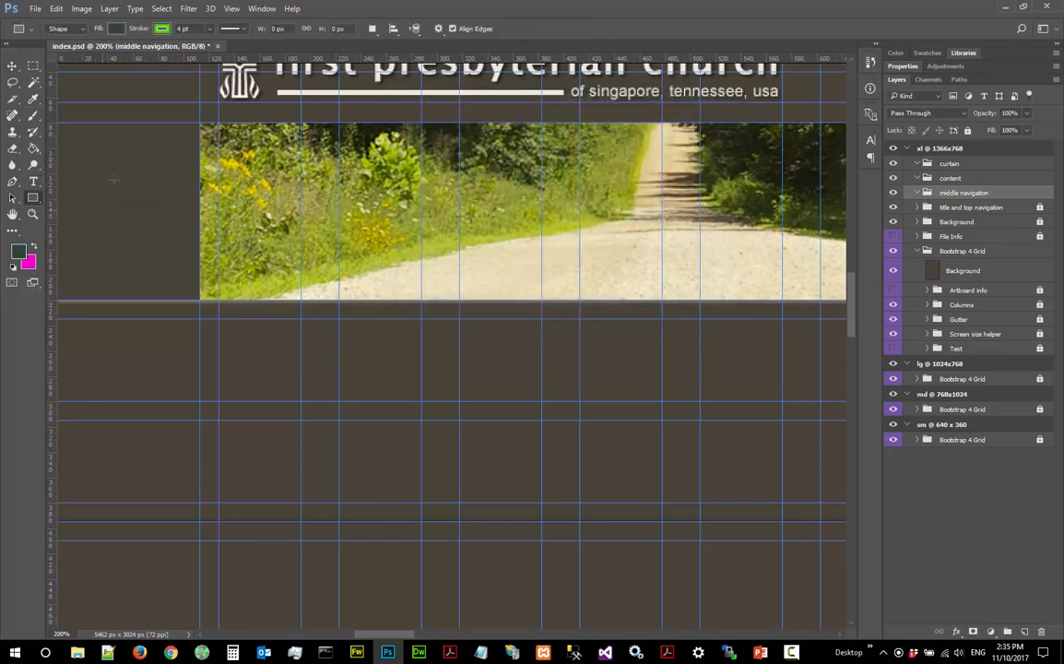
click(163, 31)
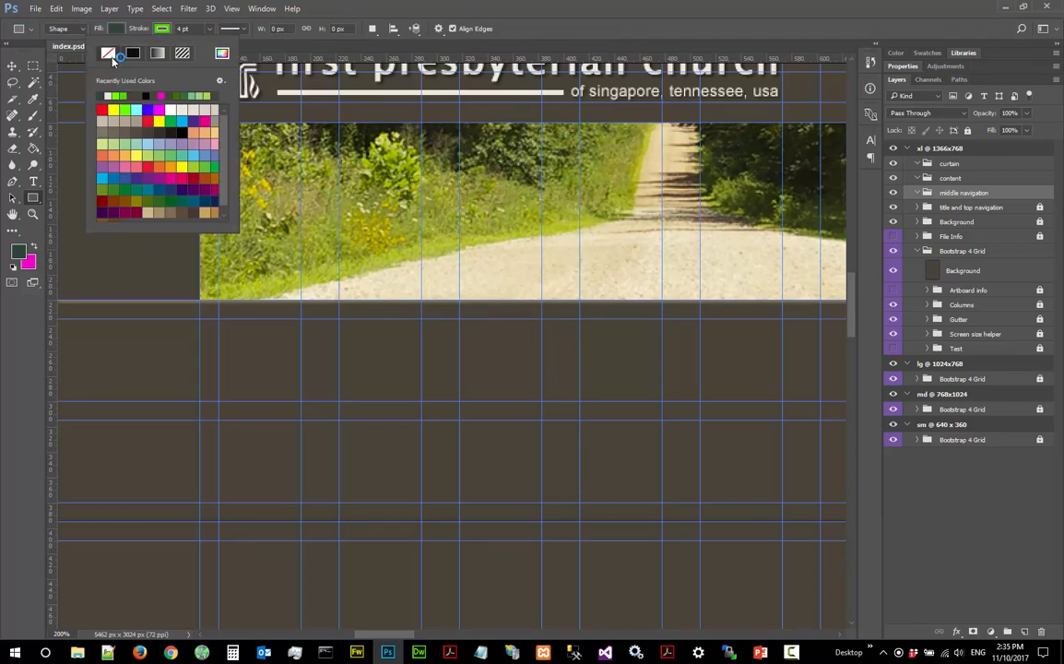
click(109, 54)
drag(218, 319, 421, 400)
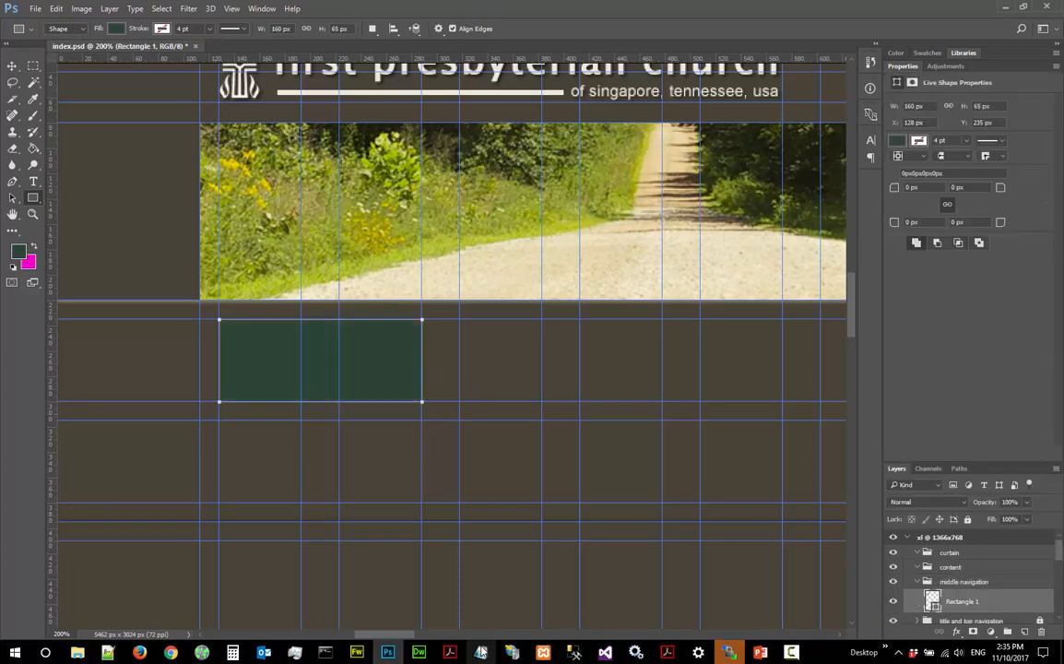
- Switch to Notepad, note the box size 160x65 below the web address, and return to Photoshop
mouse_move(481, 652)
click(408, 604)
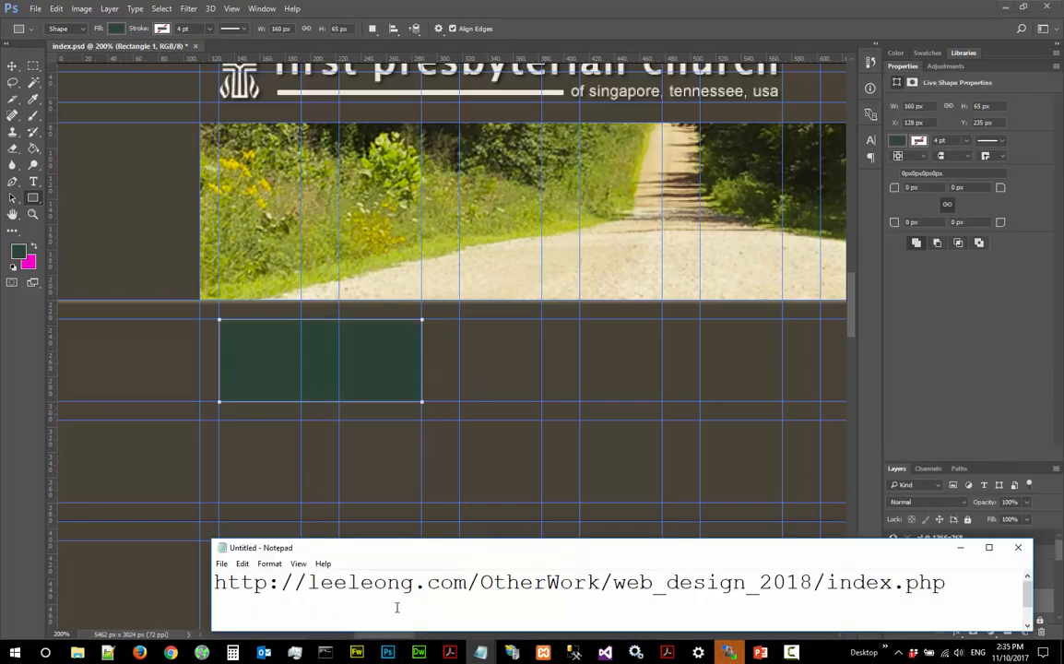
text(160x65)
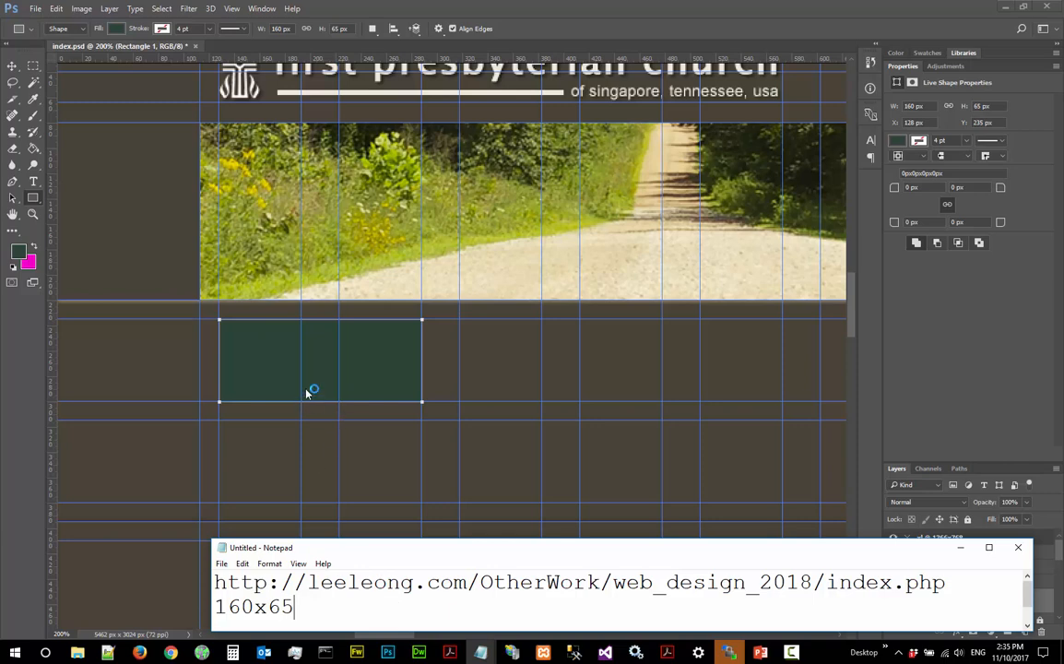
click(23, 252)
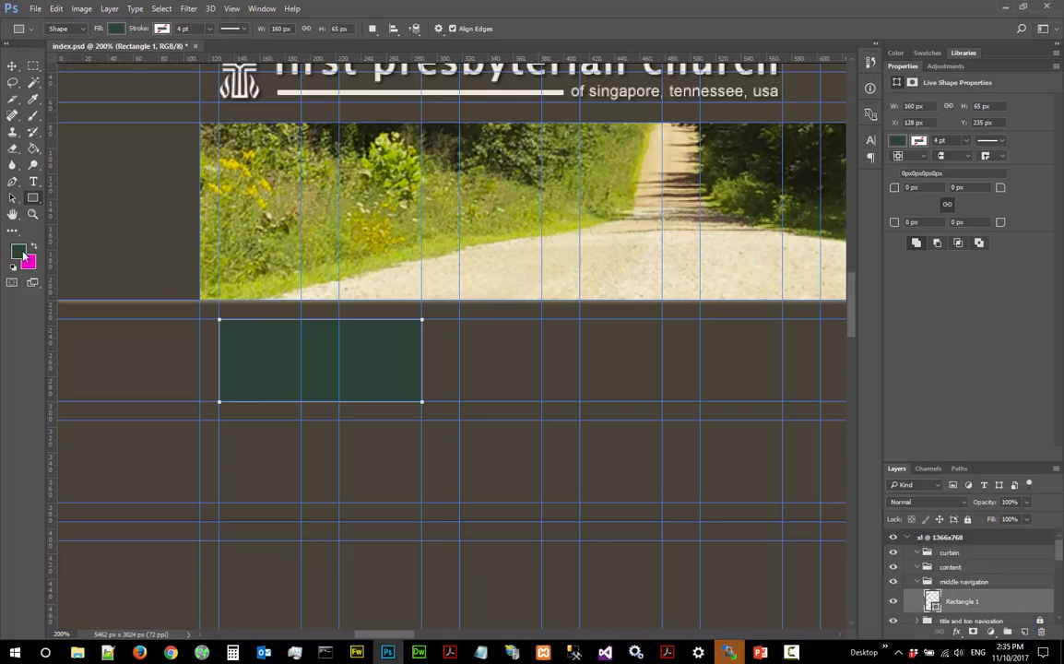
click(116, 29)
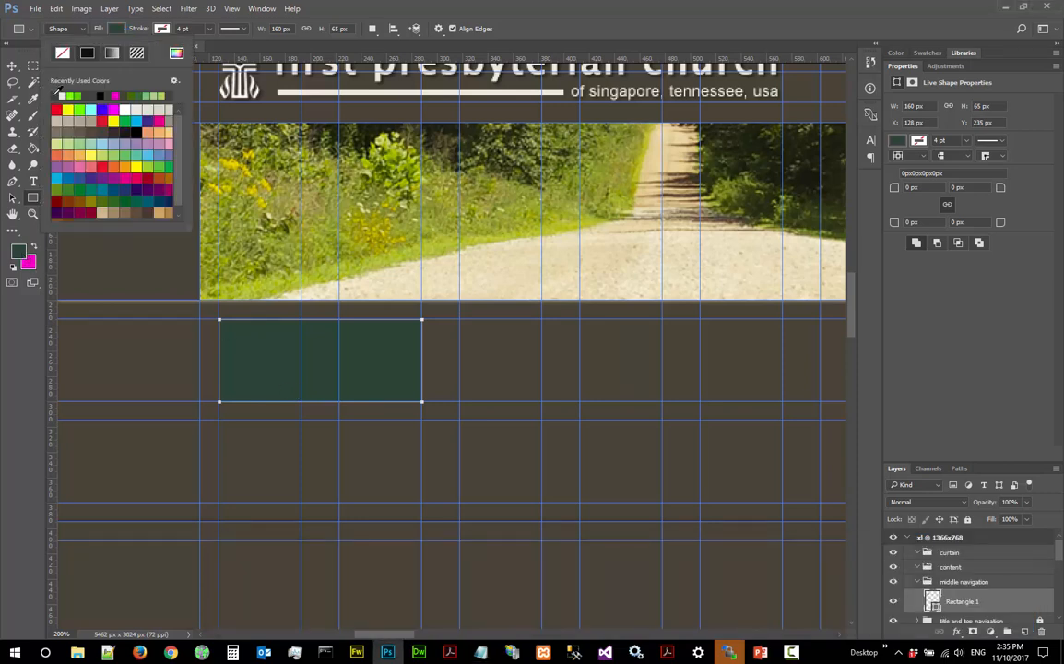
click(55, 88)
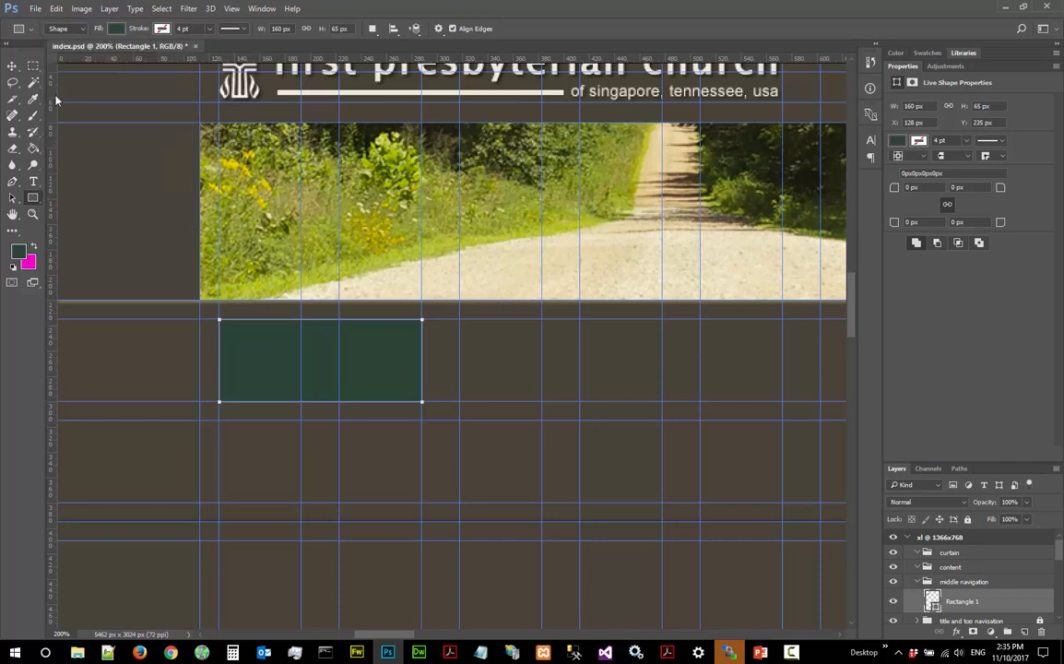
- Collapse the shape properties and rename the new rectangle's layer as frame
click(896, 69)
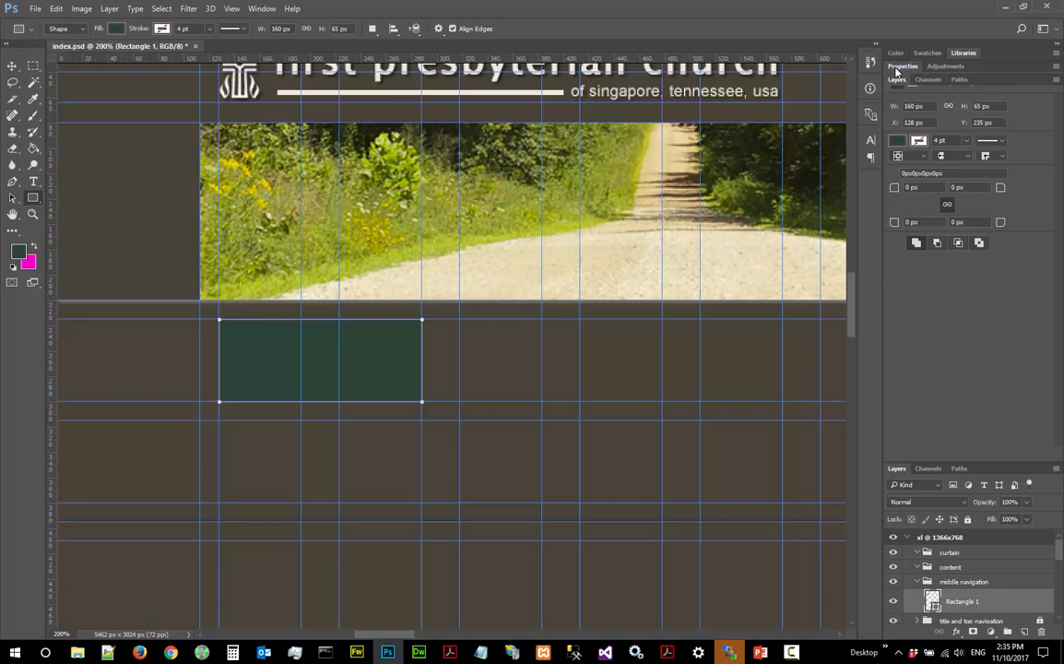
double_click(897, 69)
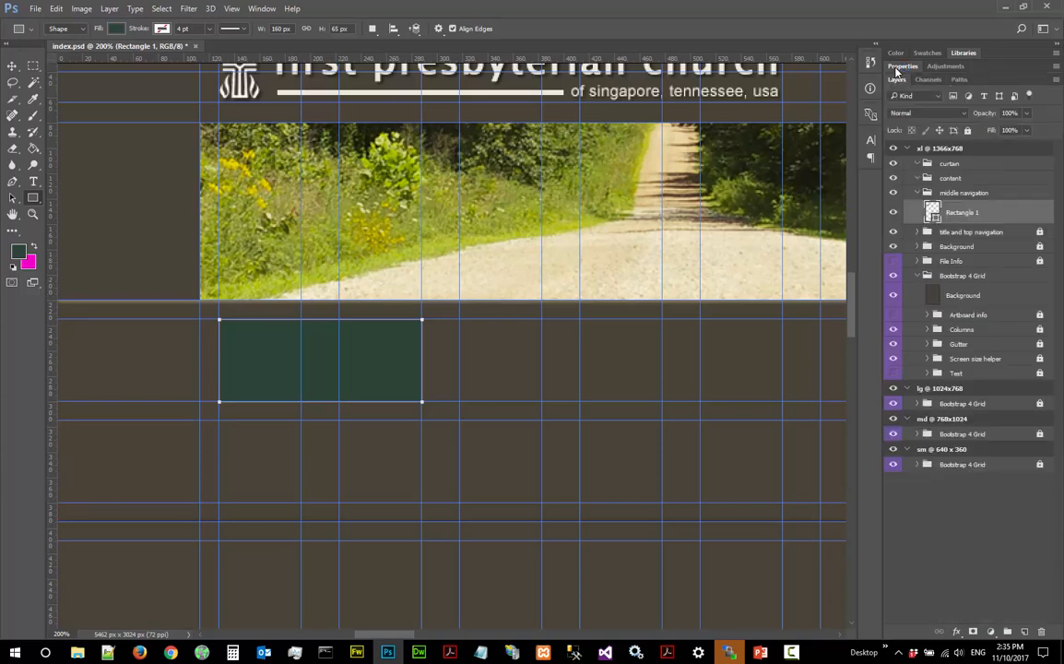
double_click(977, 214)
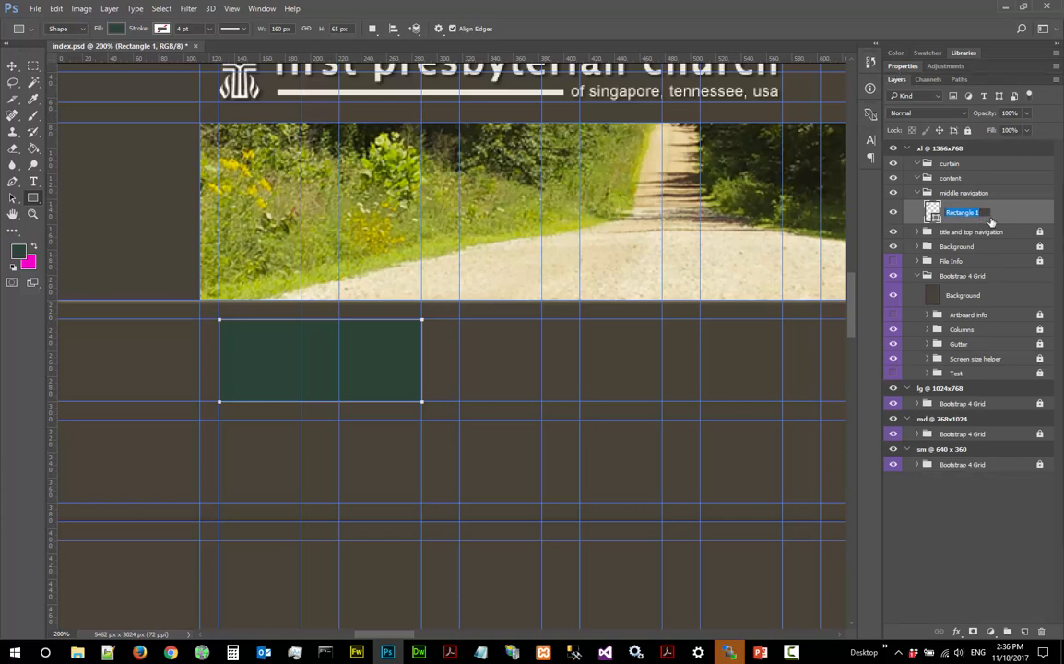
text(frame)
key(Return)
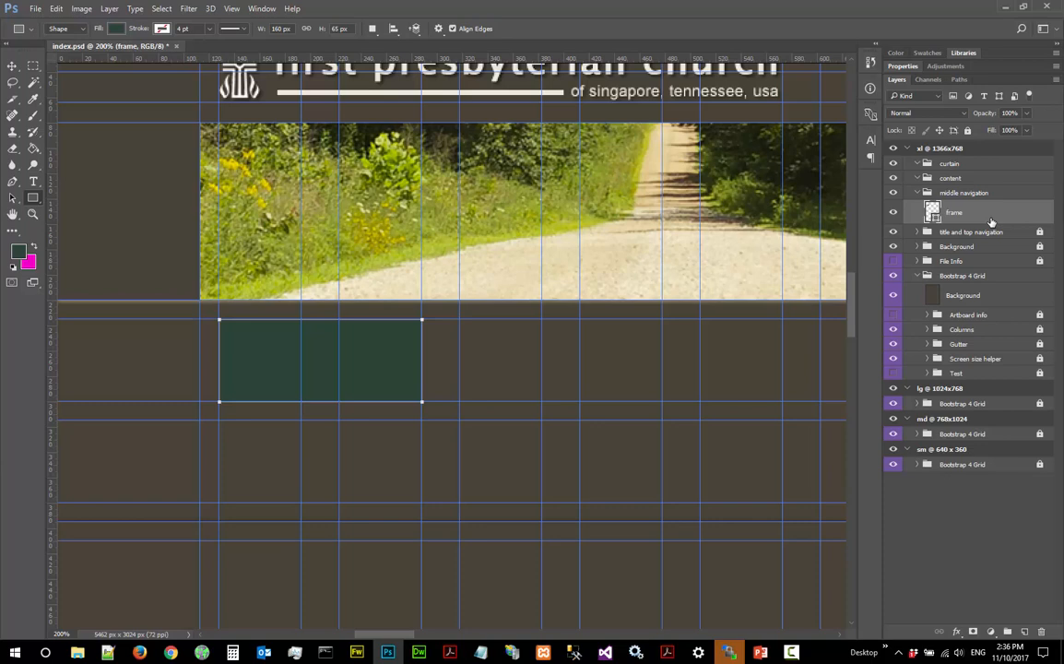
- Add an inner Bevel & Emboss effect to the frame layer with size 2 px and a shading angle of -45°
click(33, 214)
drag(276, 373, 274, 366)
drag(364, 635, 360, 635)
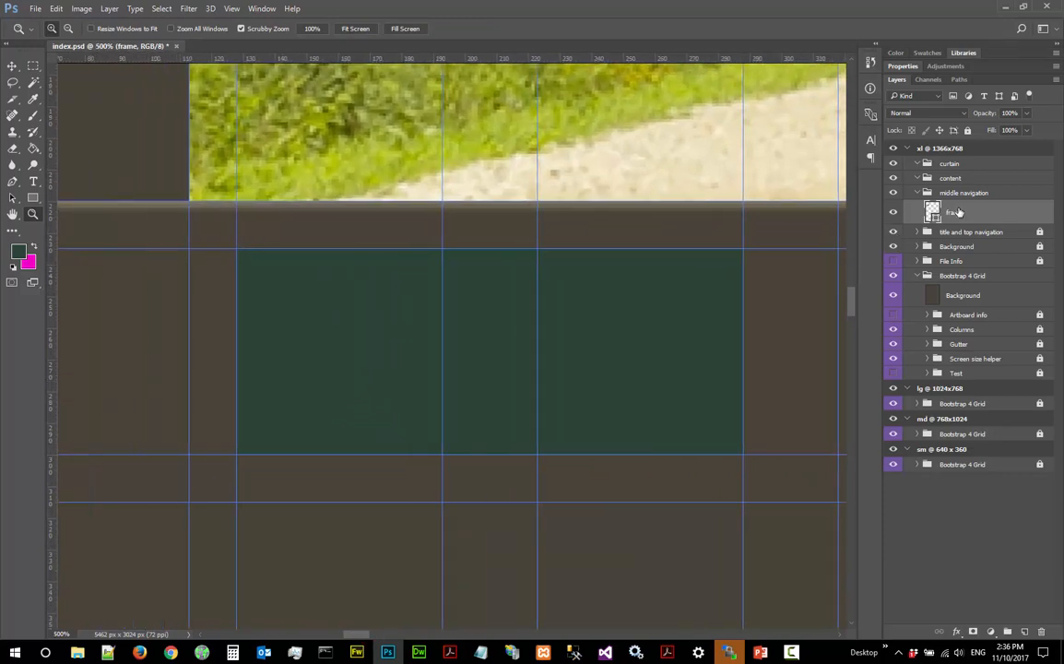
click(957, 634)
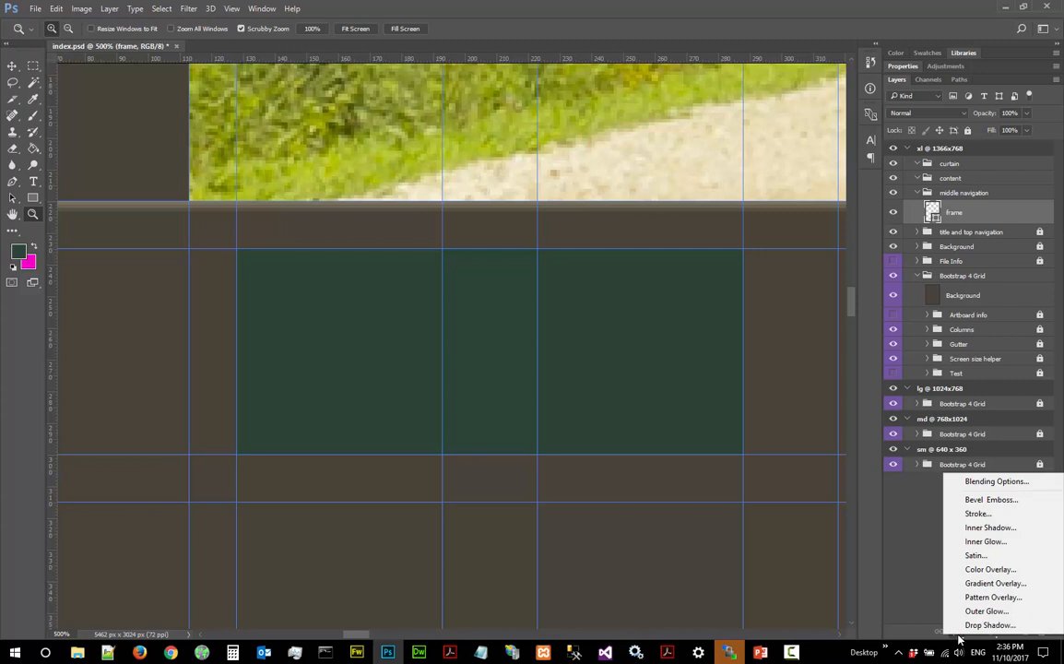
click(973, 501)
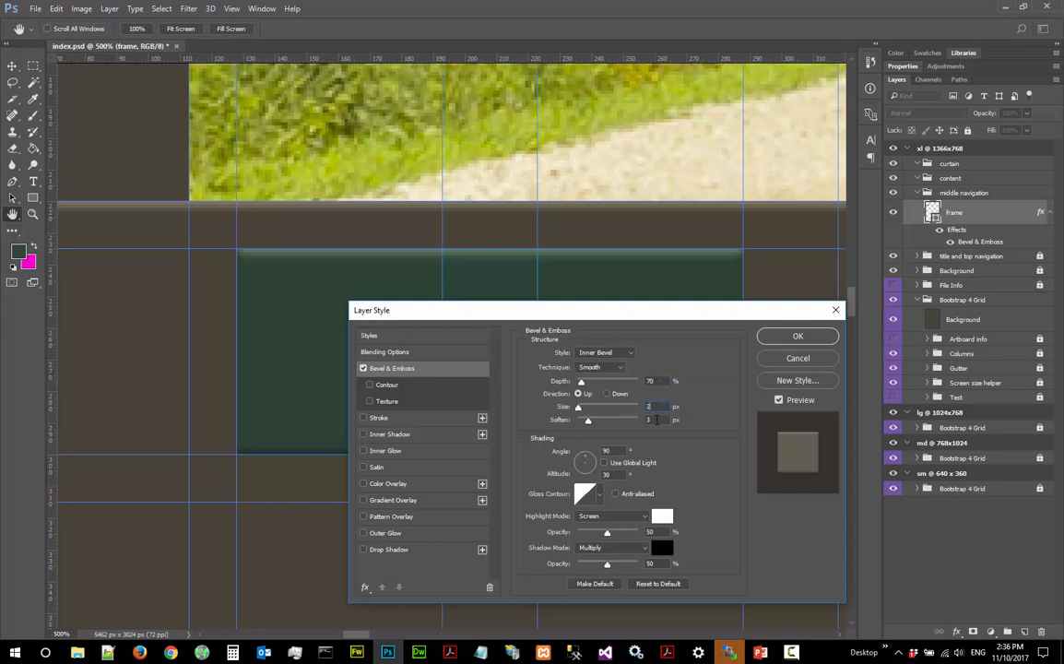
click(657, 420)
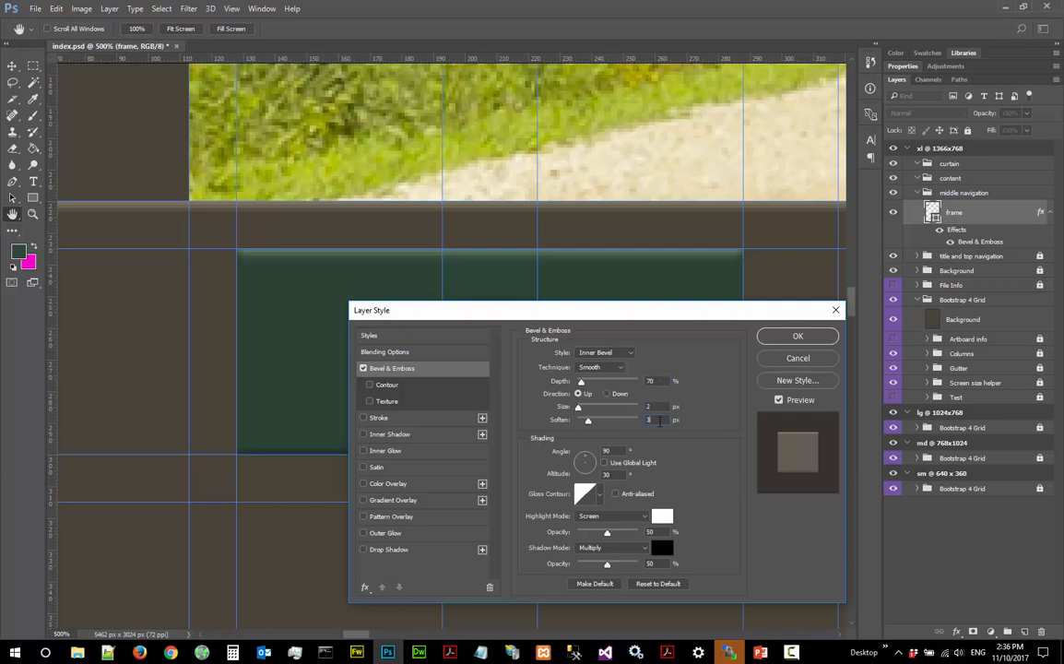
click(614, 452)
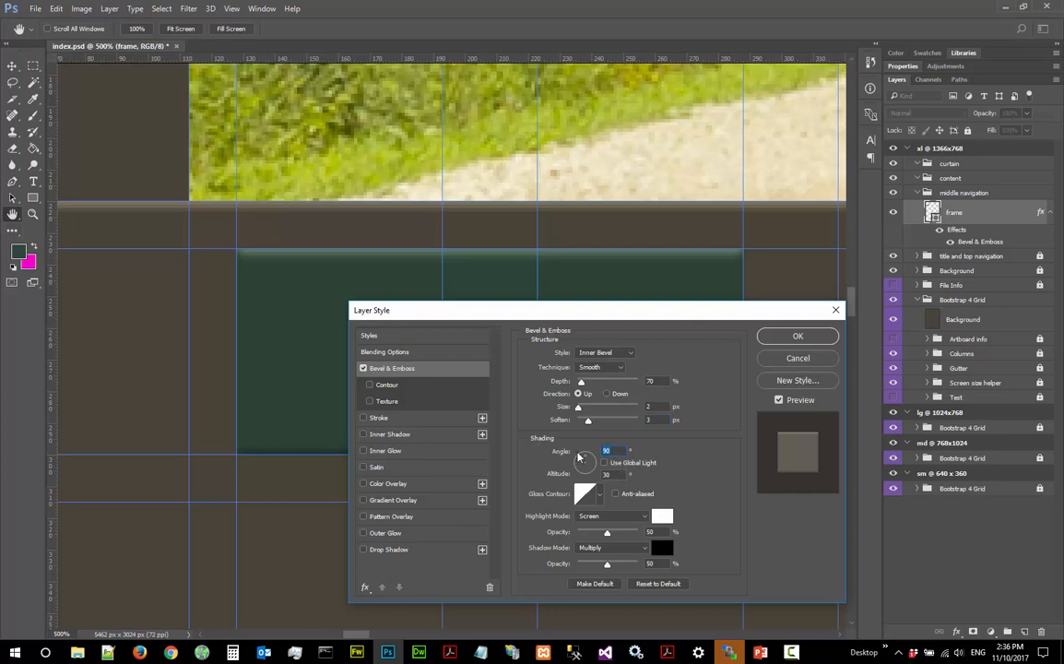
text(-45)
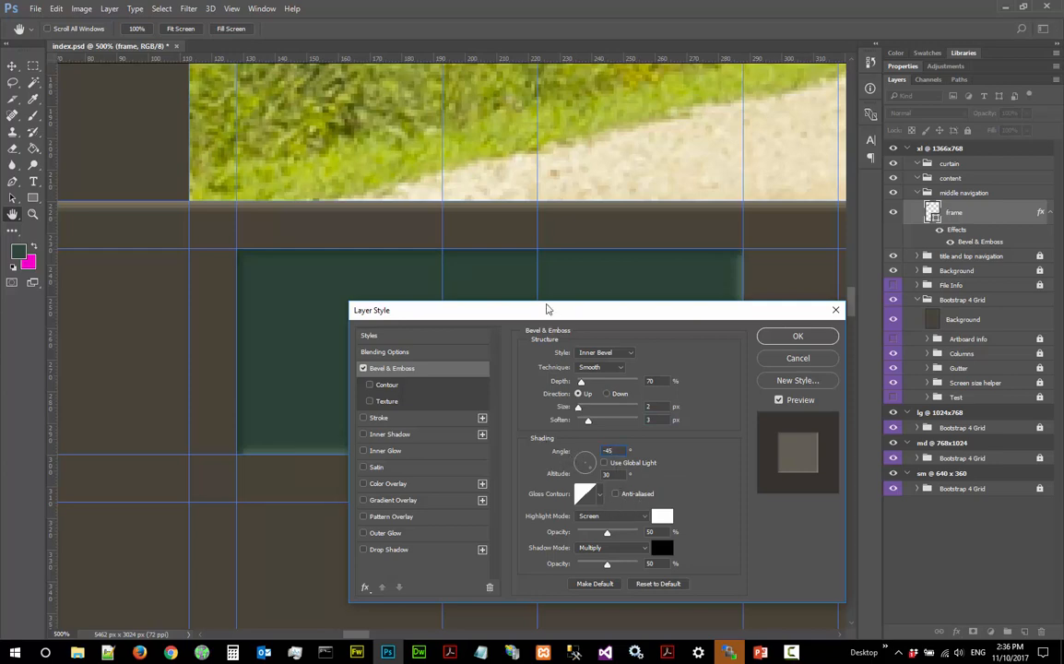
- Set the frame bevel's softening to 0 px, apply the layer style, and save index.psd
drag(554, 318, 557, 343)
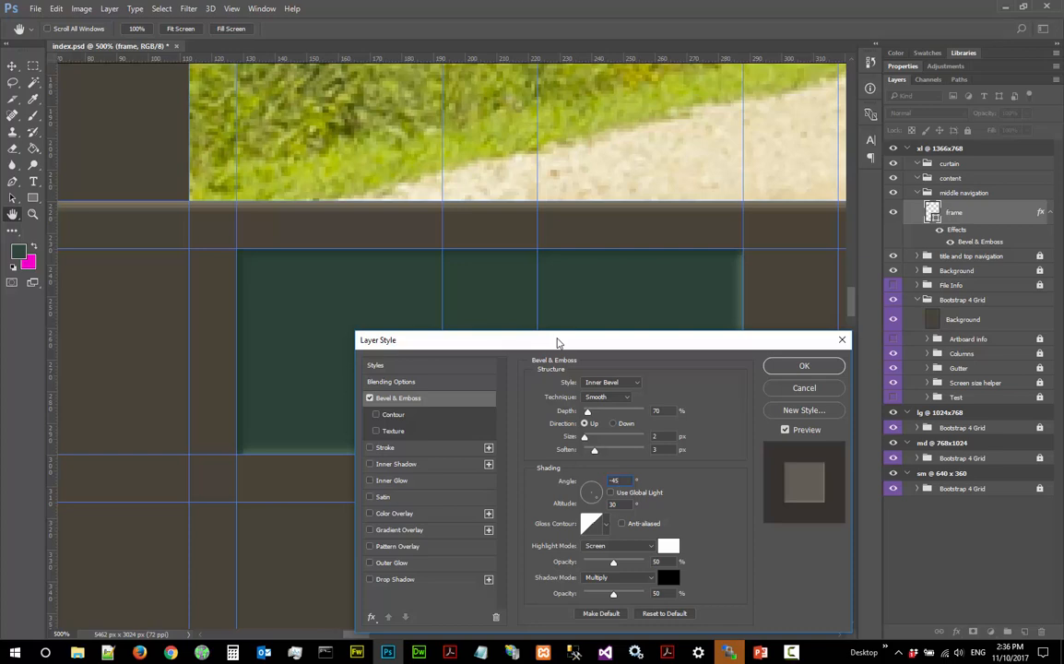
click(665, 449)
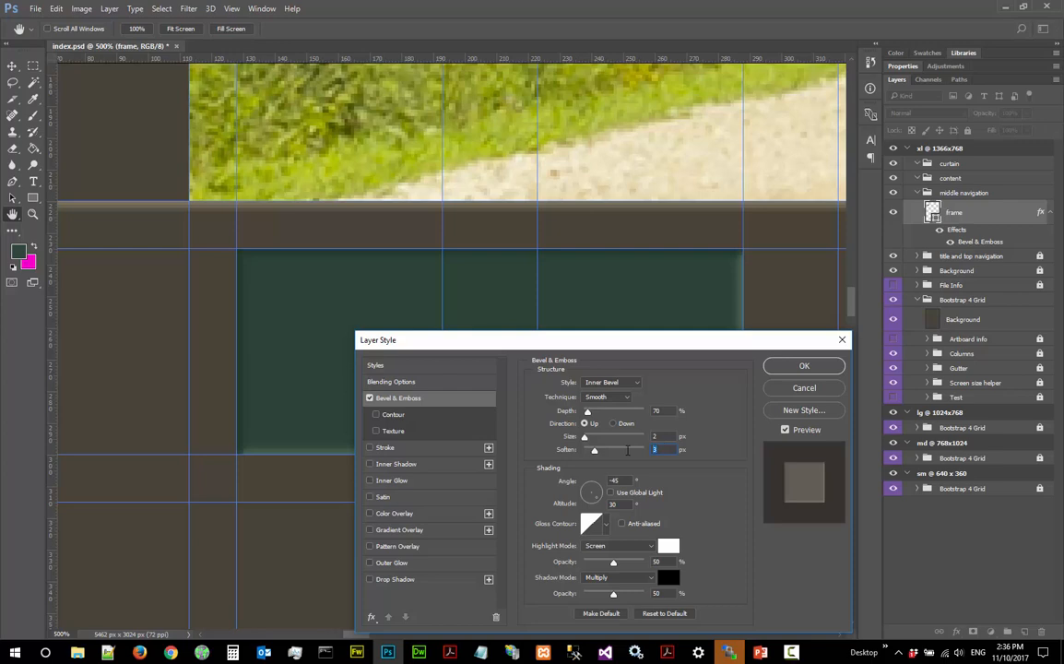
text(0)
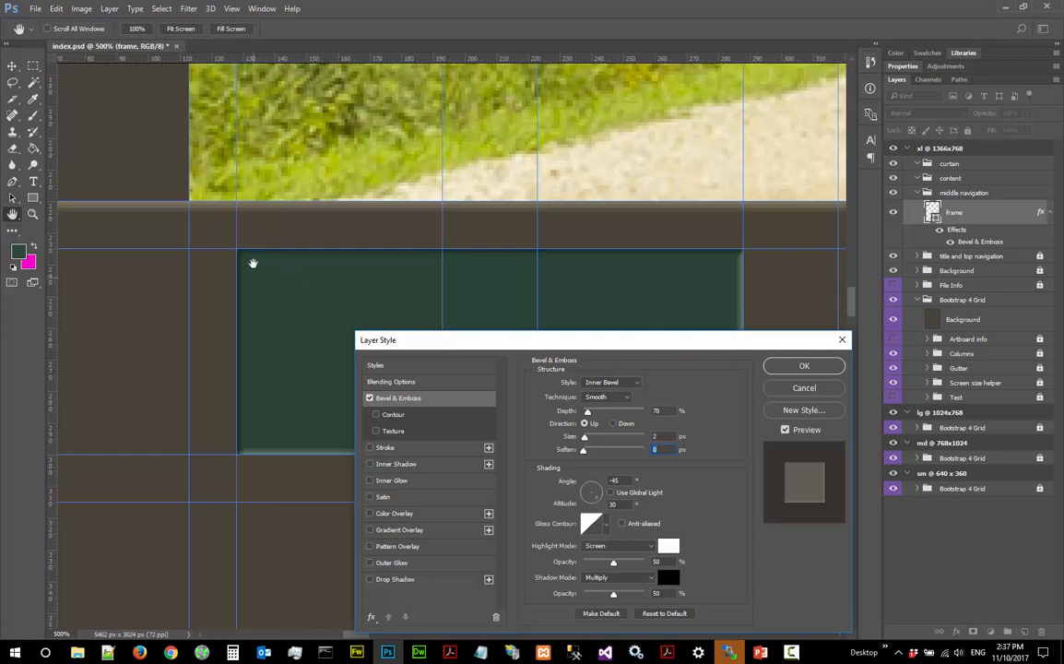
click(671, 410)
click(804, 366)
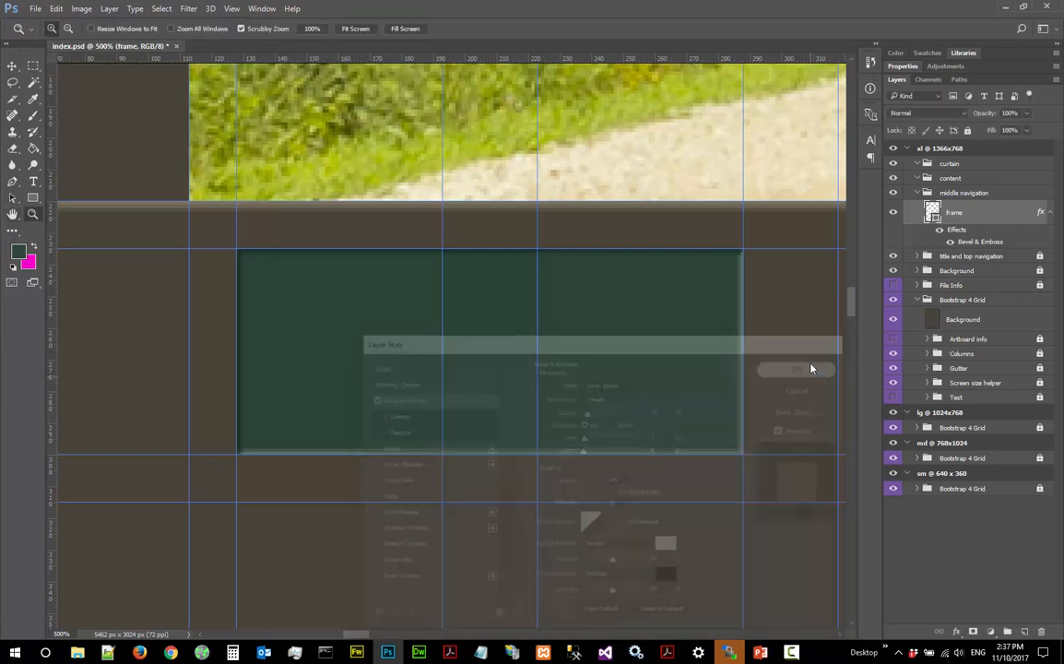
click(29, 10)
click(86, 136)
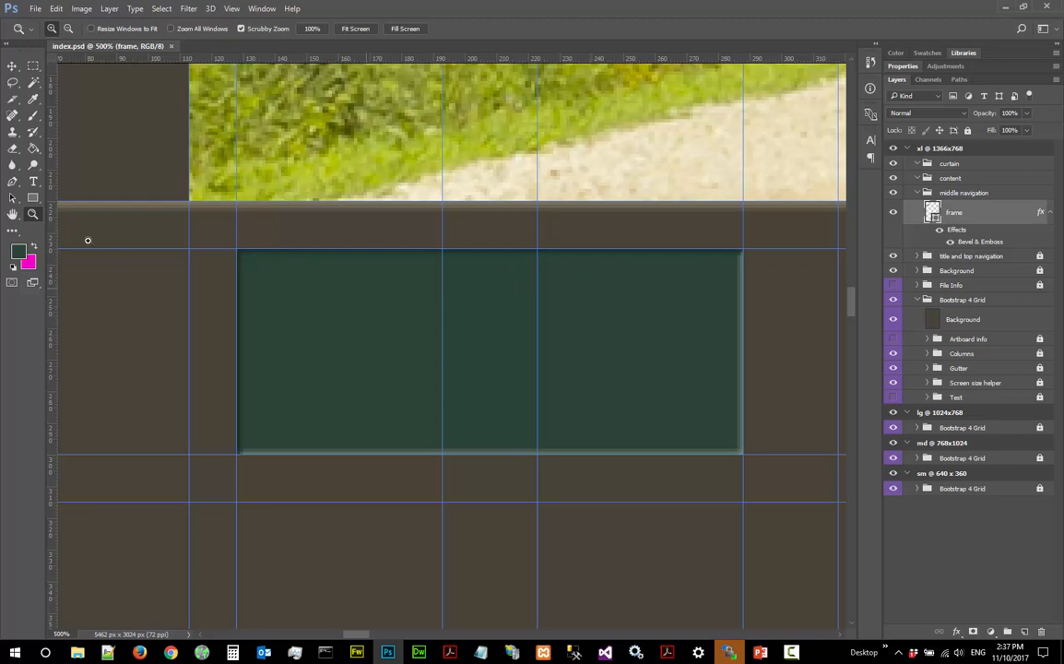
- Set the foreground color to the bright green 16ff01
click(505, 372)
click(505, 371)
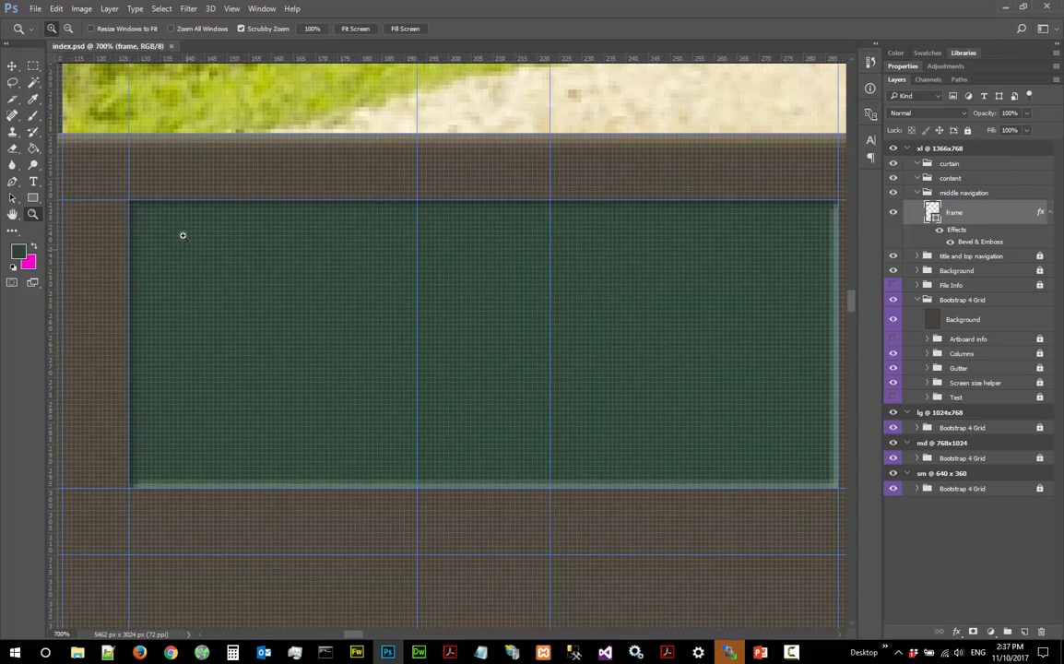
click(166, 211)
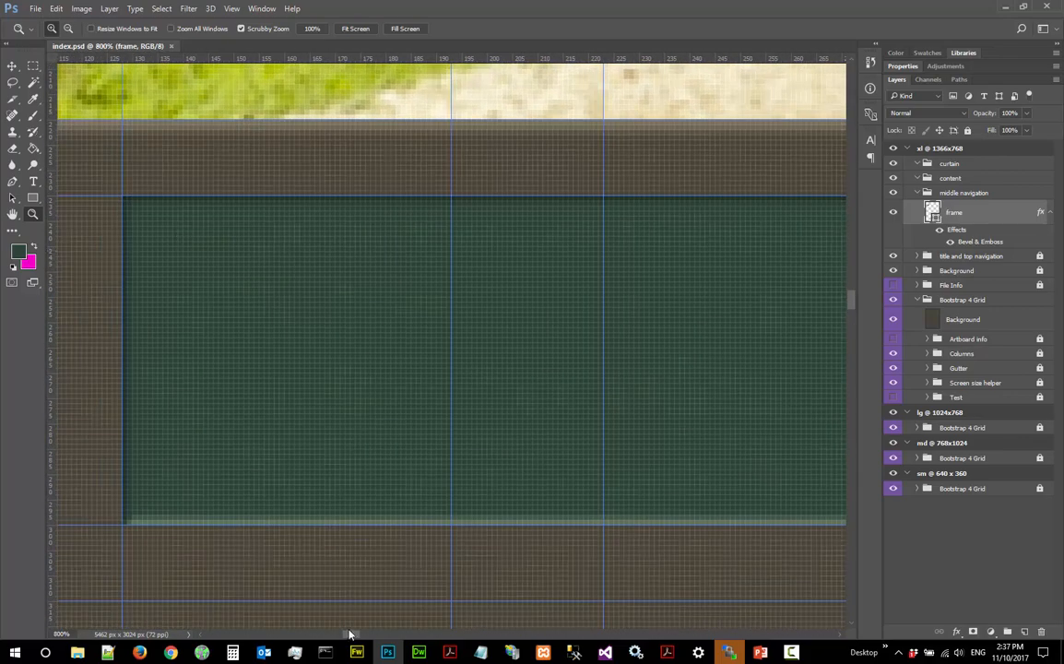
drag(349, 635, 353, 639)
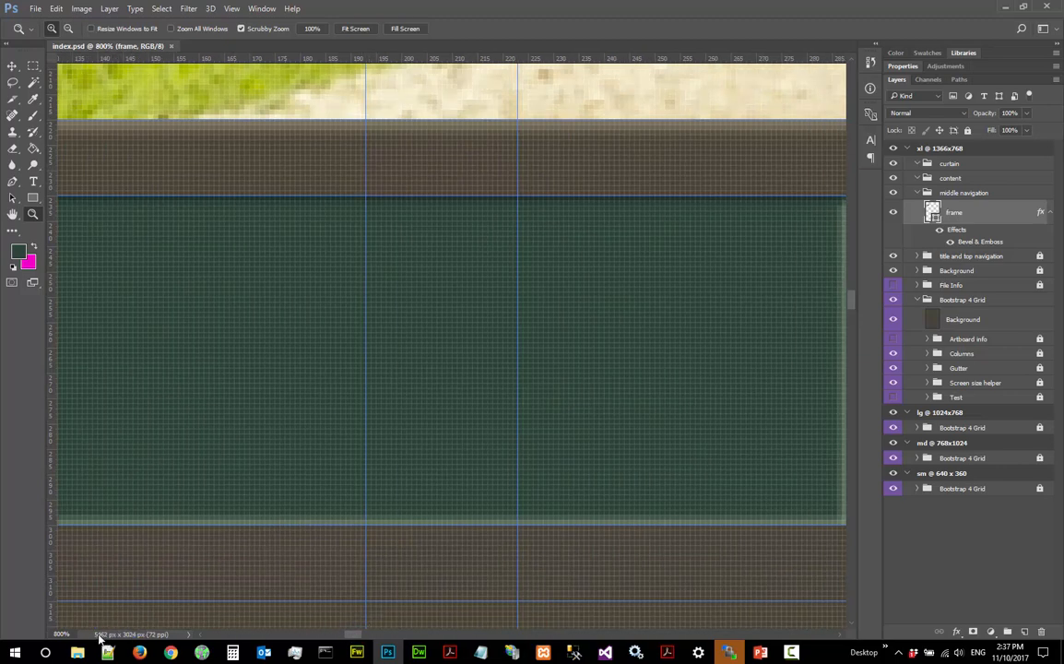
click(200, 636)
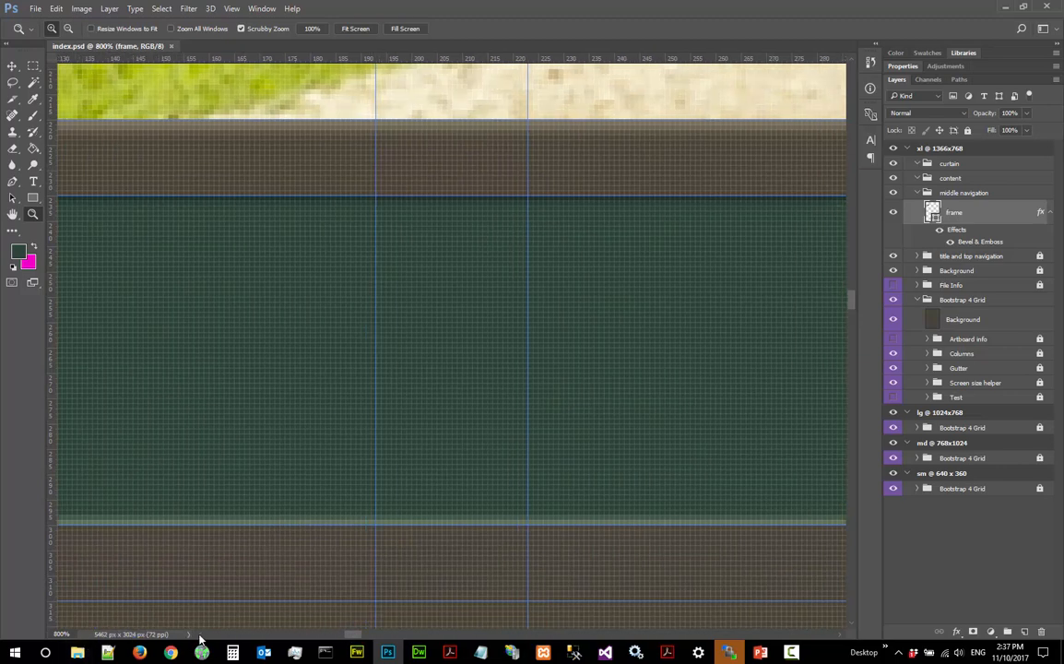
alt+click(280, 491)
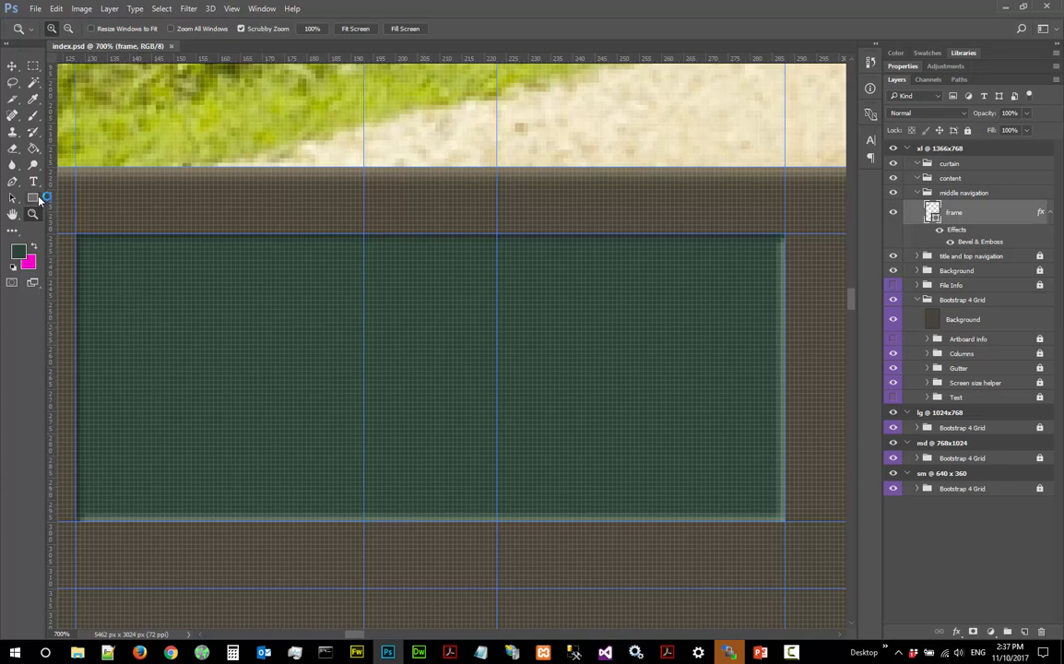
click(18, 250)
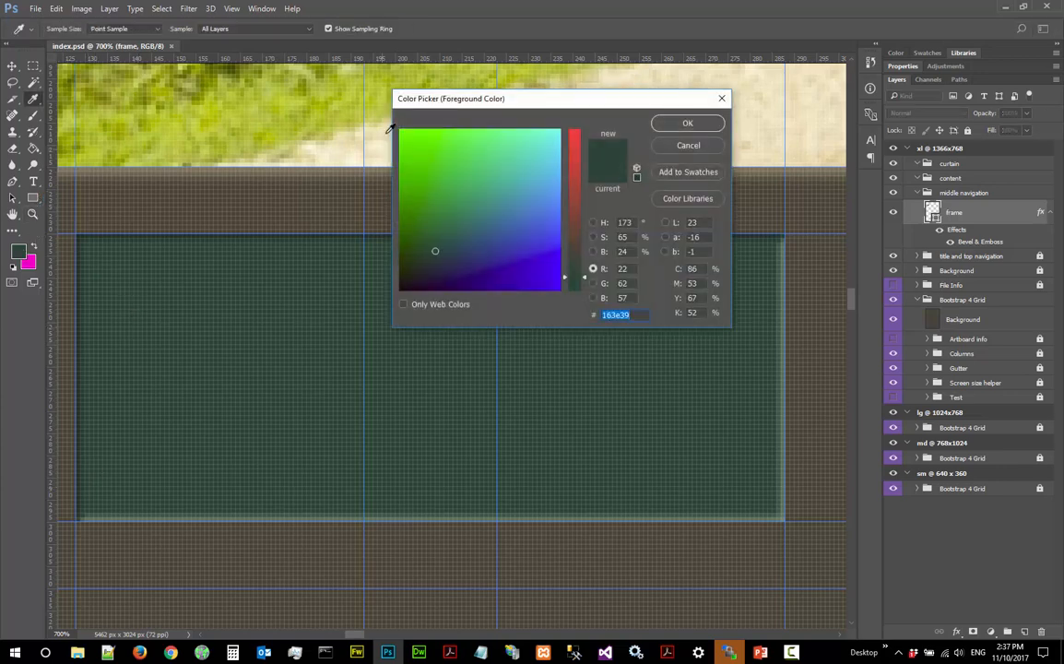
click(364, 121)
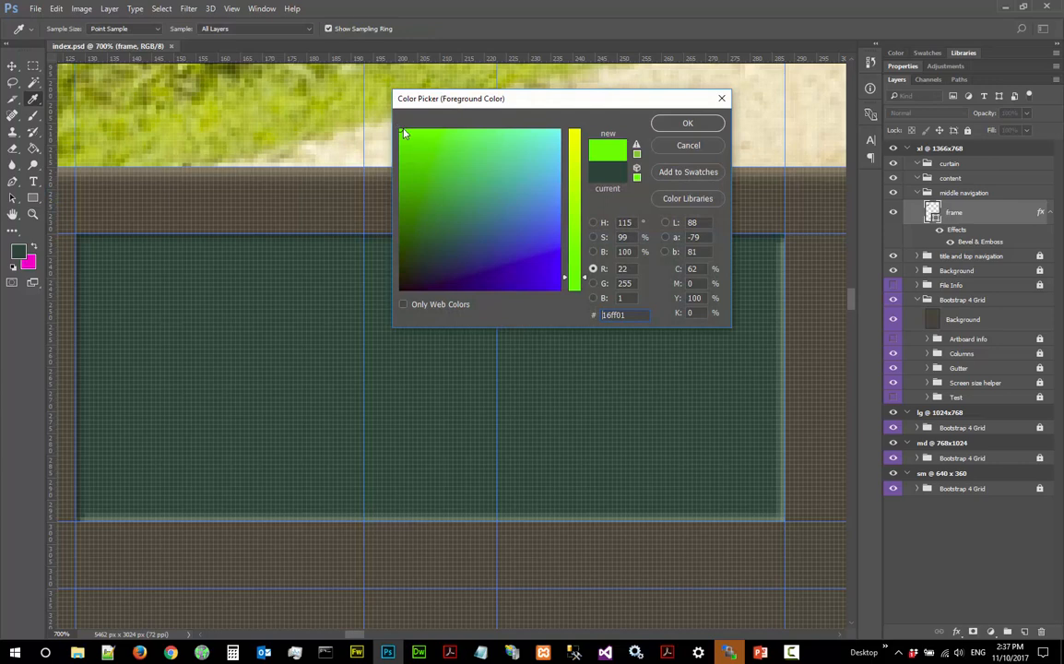
click(688, 122)
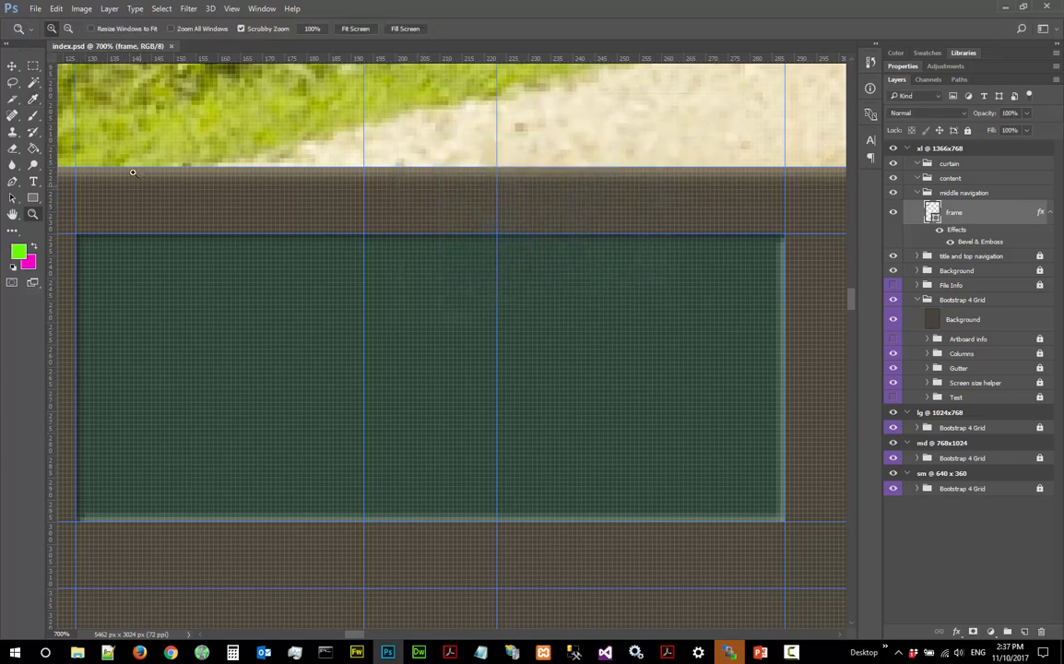
- Activate the Rectangle tool
click(31, 197)
click(90, 199)
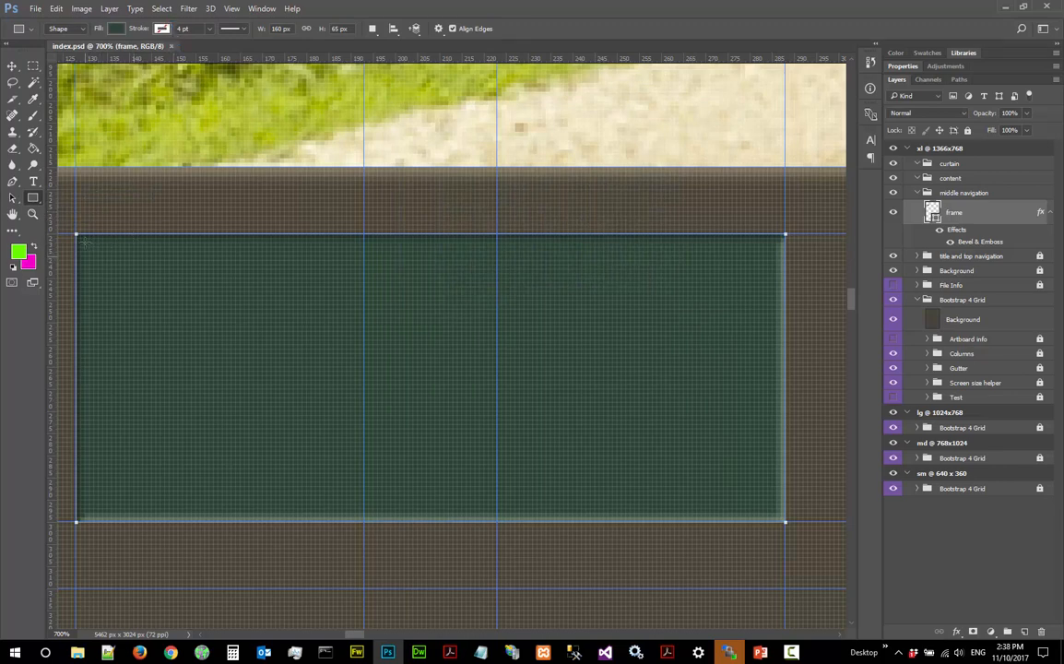
drag(81, 239, 138, 281)
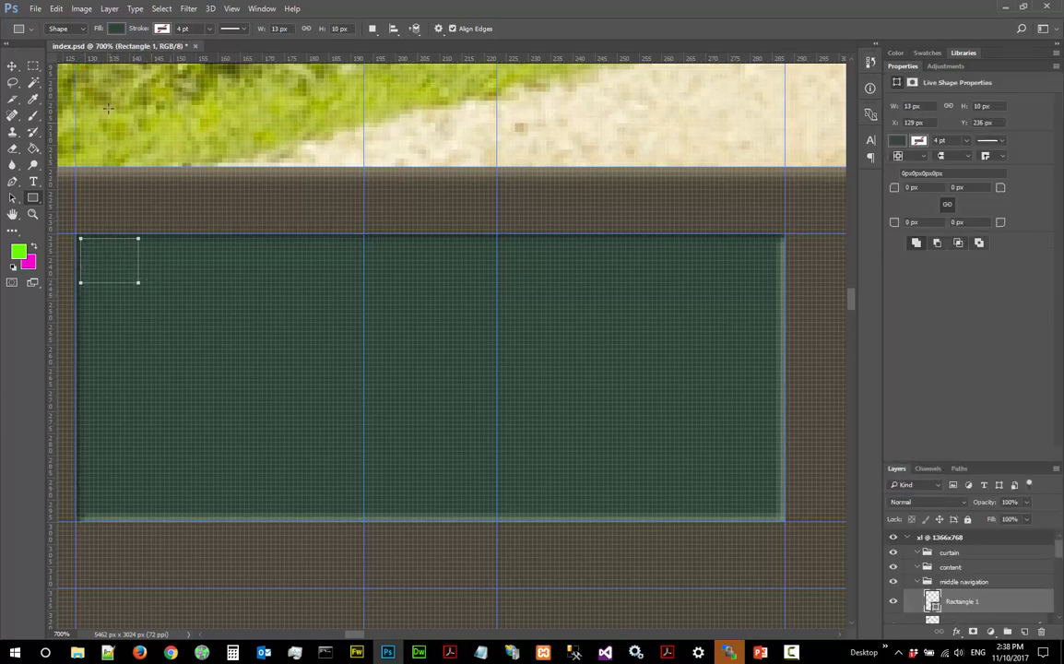
click(56, 9)
click(73, 46)
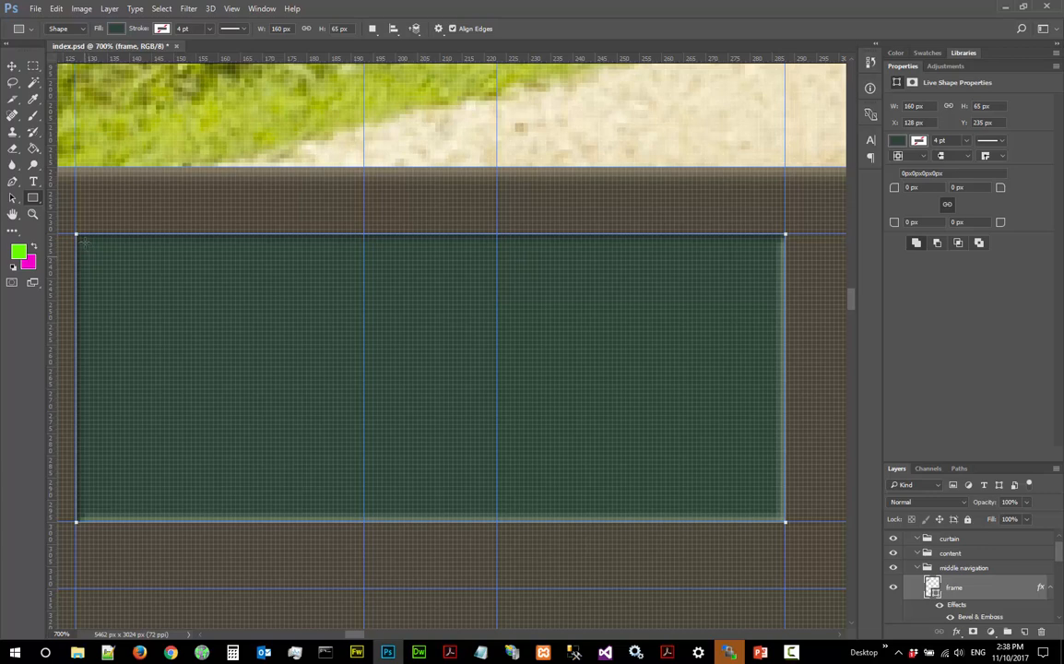
drag(80, 243, 112, 266)
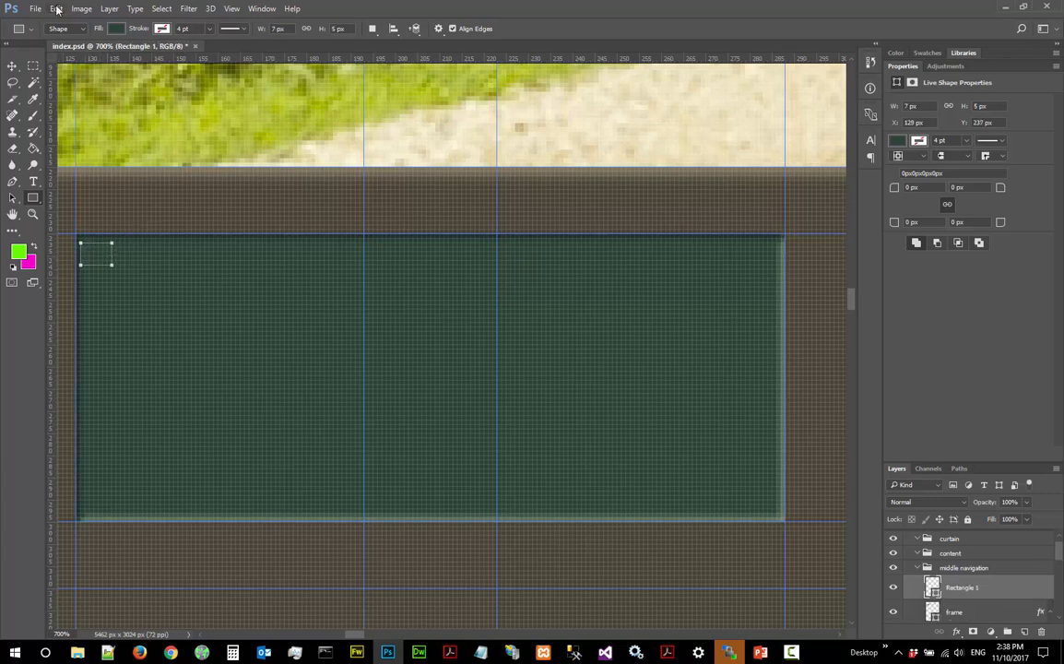
click(56, 9)
click(68, 43)
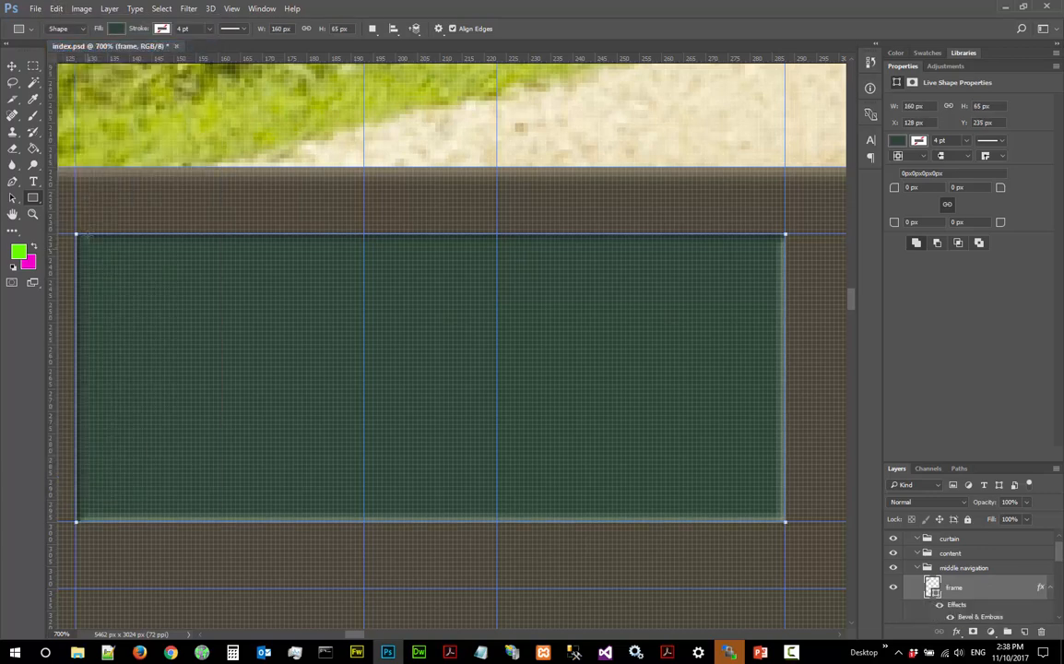
- Draw a rectangle about 156 × 61 px inside the frame, inset about 2 px from each of its edges
drag(84, 243, 774, 512)
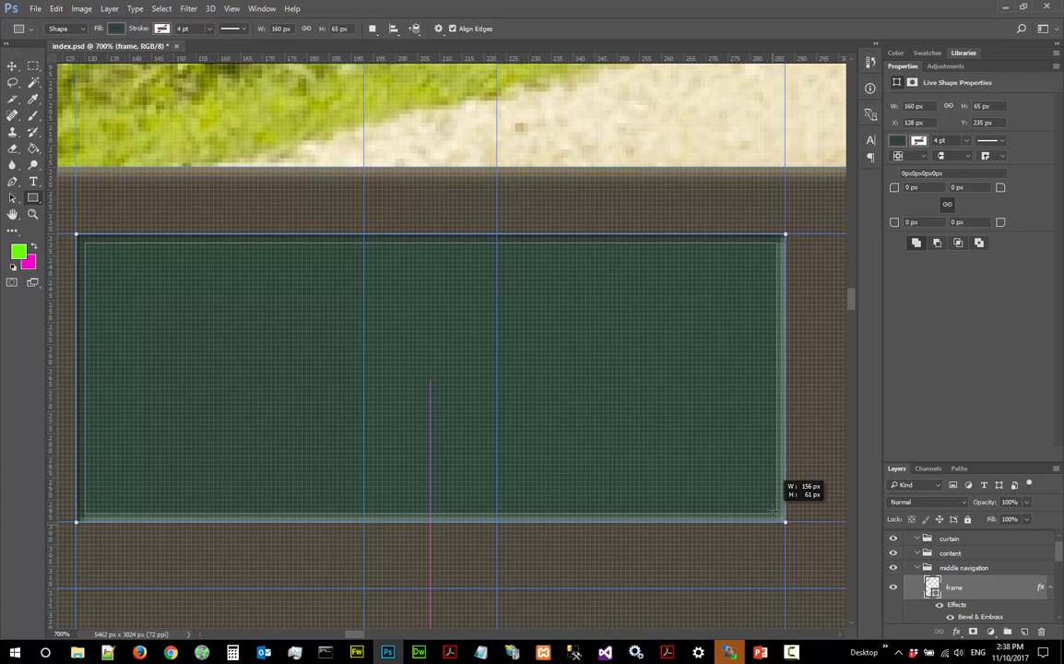
drag(777, 512, 778, 514)
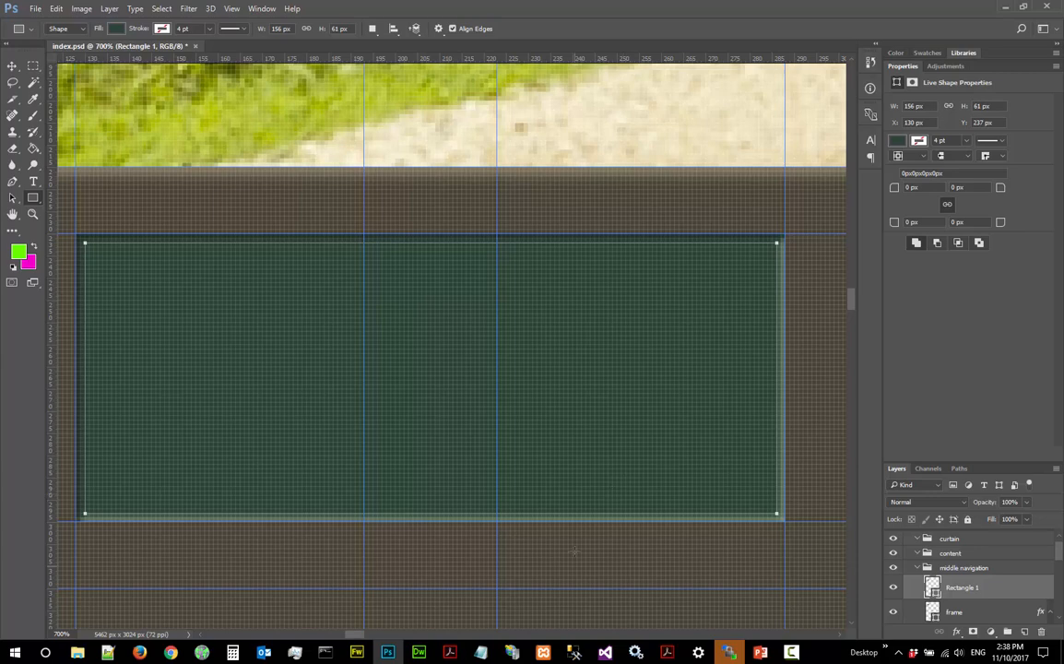
- Switch to the Notepad notes, add 156x61 on a new line below 160x65, and return to Photoshop
mouse_move(480, 652)
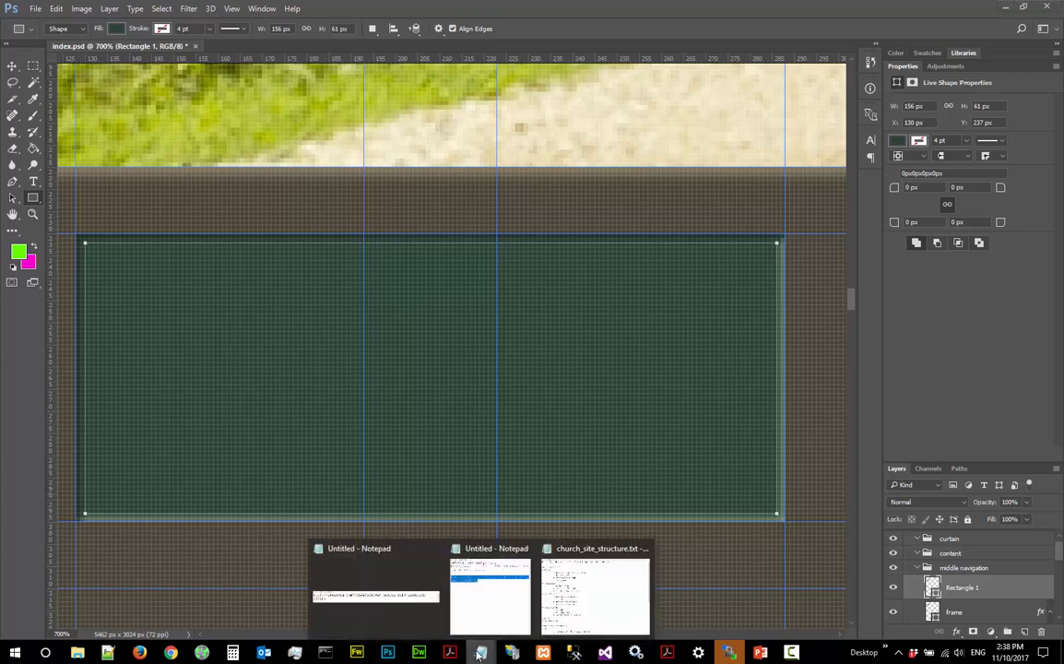
click(405, 573)
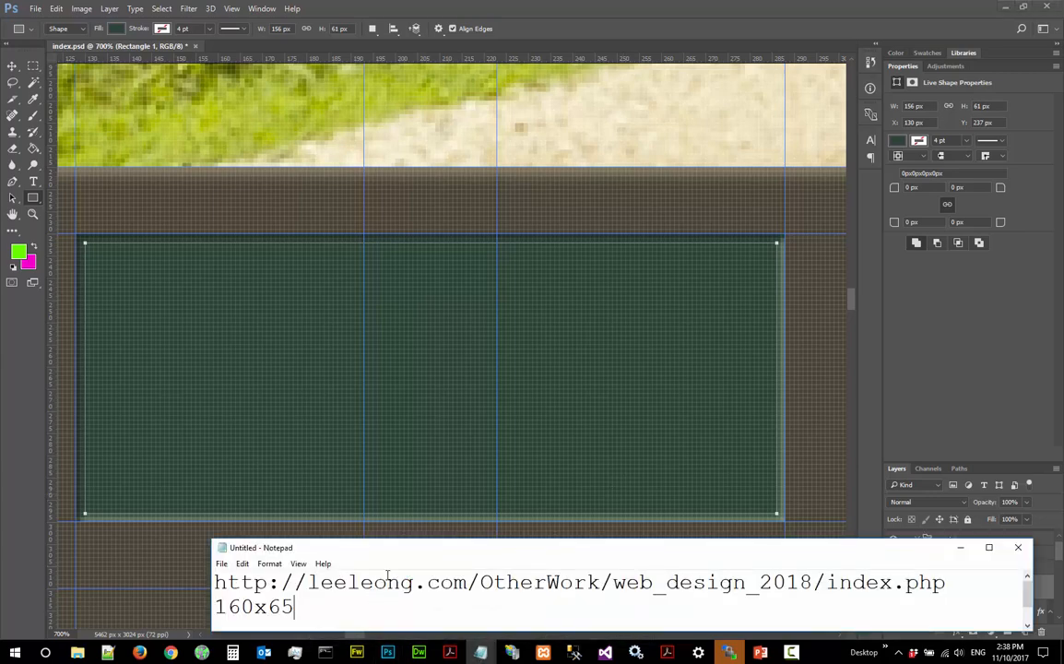
drag(386, 541, 385, 494)
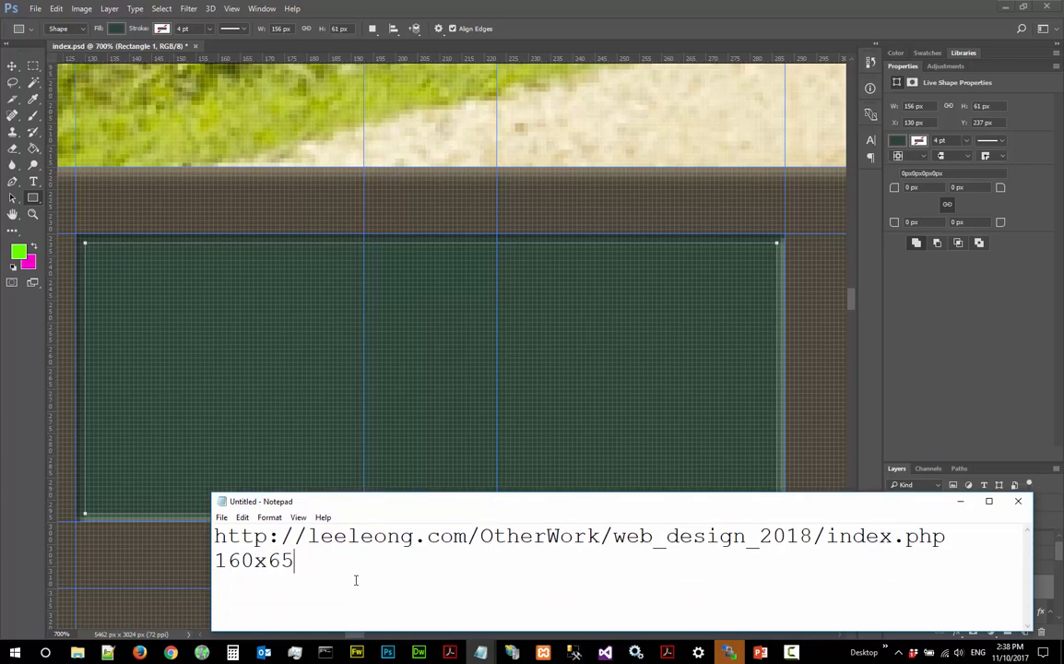
key(Return)
text(156x61)
click(960, 500)
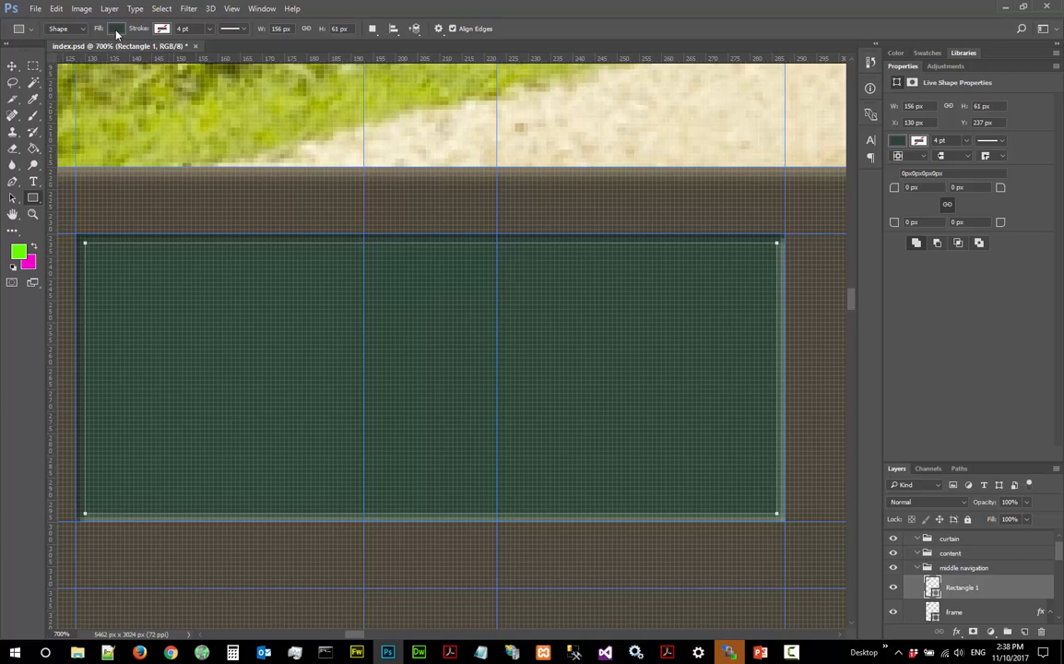
- Fill the inner rectangle with the recently used bright green (RGB 22, 255, 1) and rename its layer as clipping mask
click(115, 29)
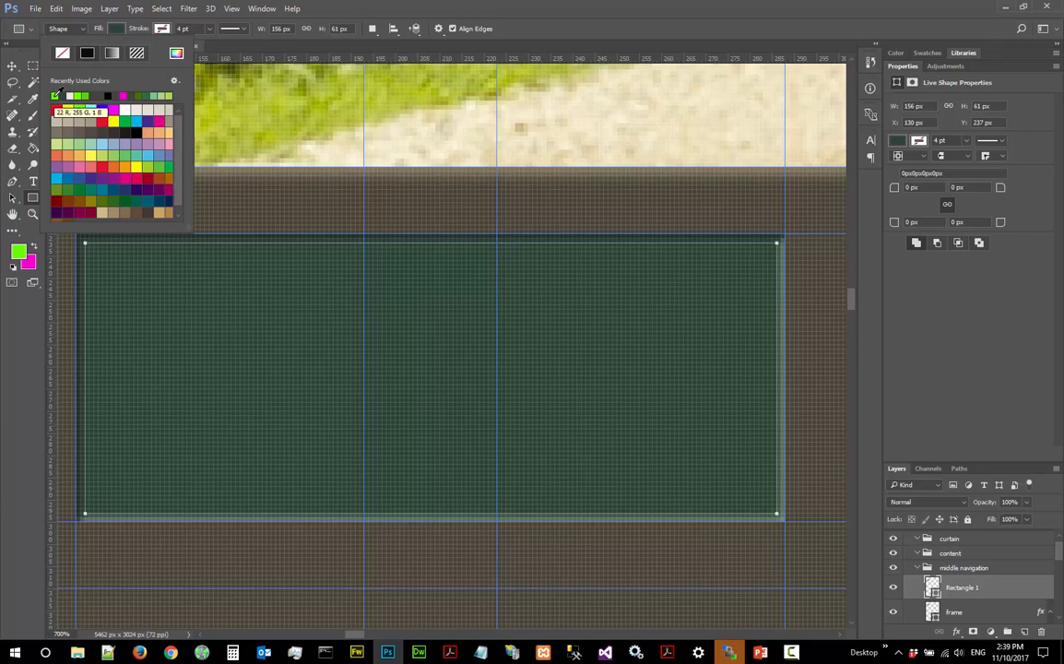
click(55, 96)
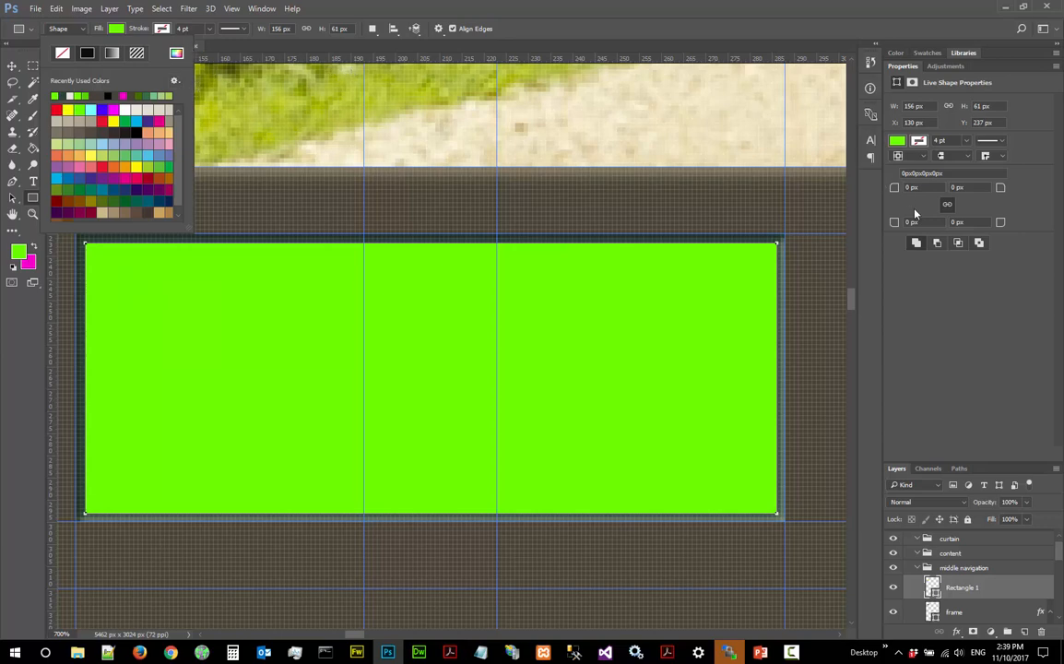
double_click(898, 68)
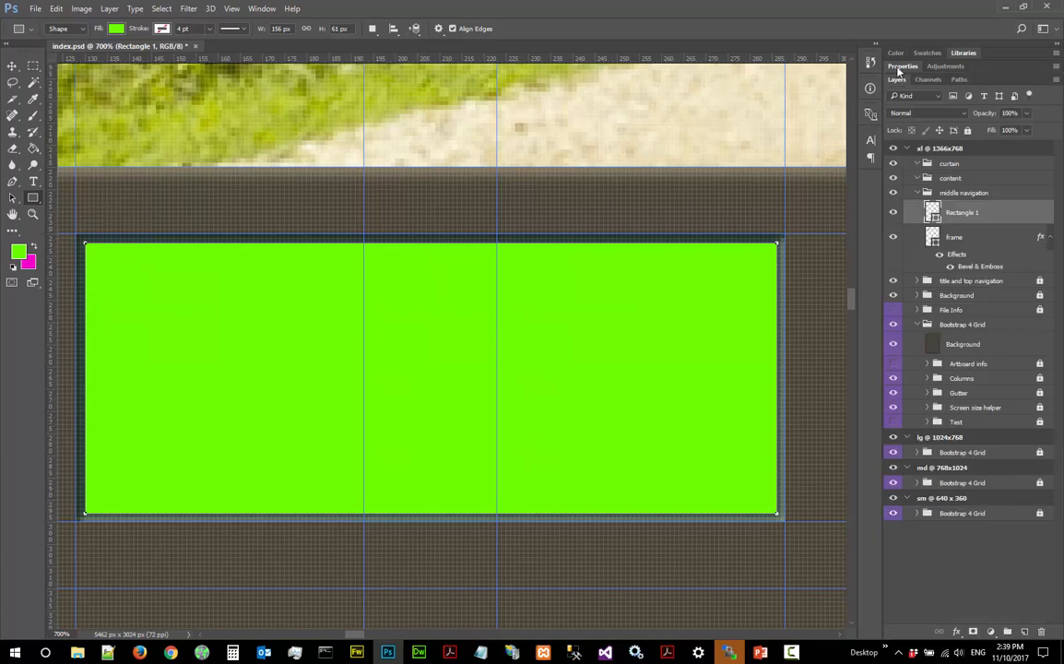
double_click(964, 213)
text(clipping mask)
key(Return)
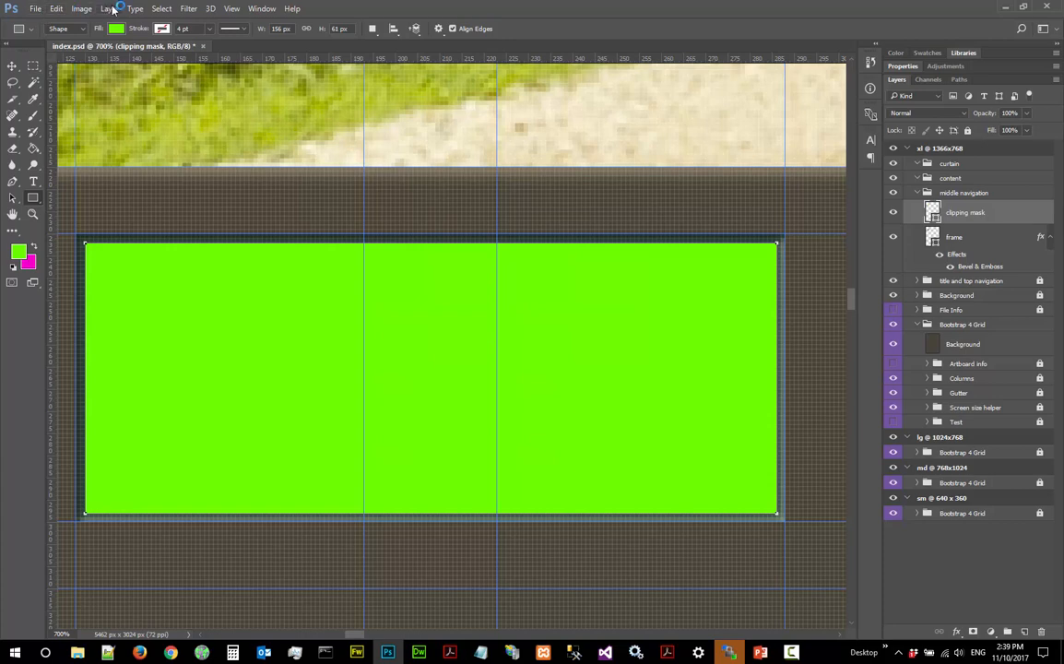
click(156, 9)
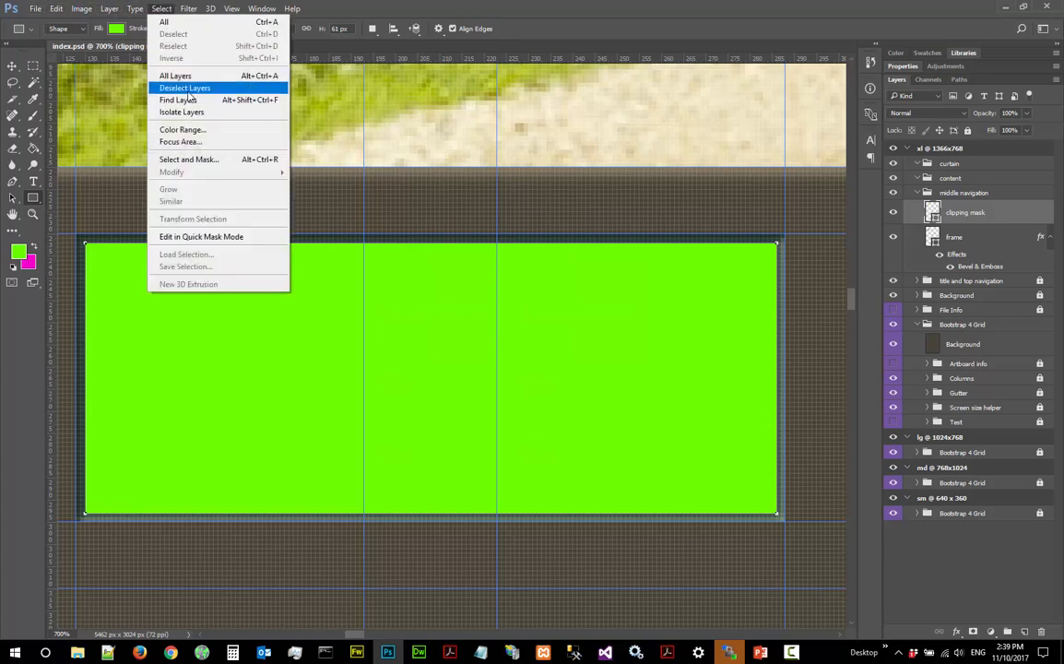
click(343, 3)
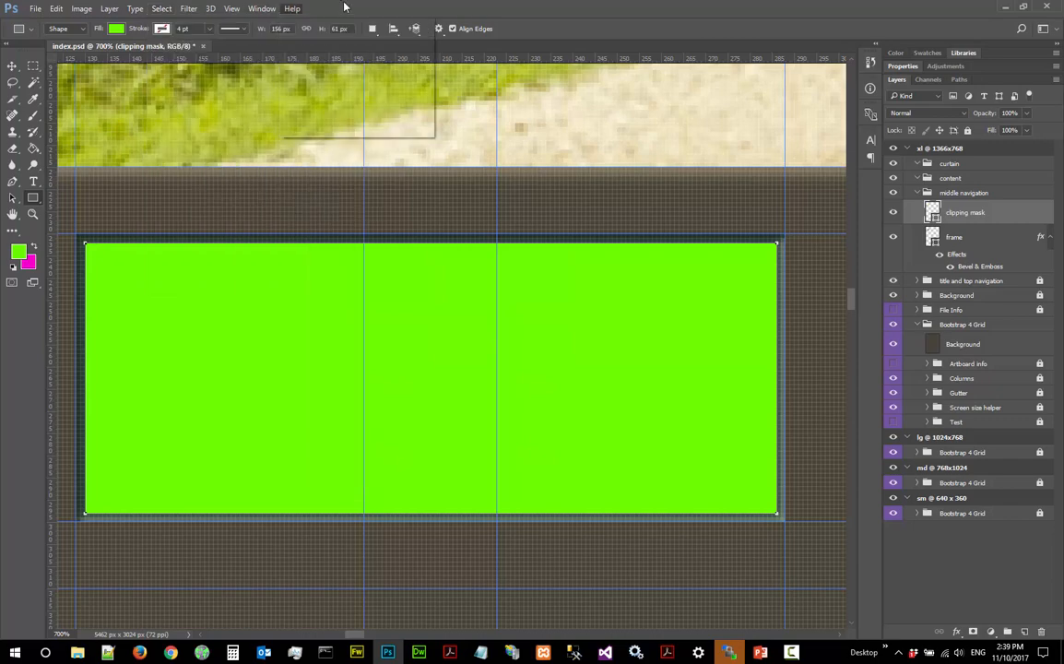
- Save index.psd with the green clipping mask shape inside the frame
key(z)
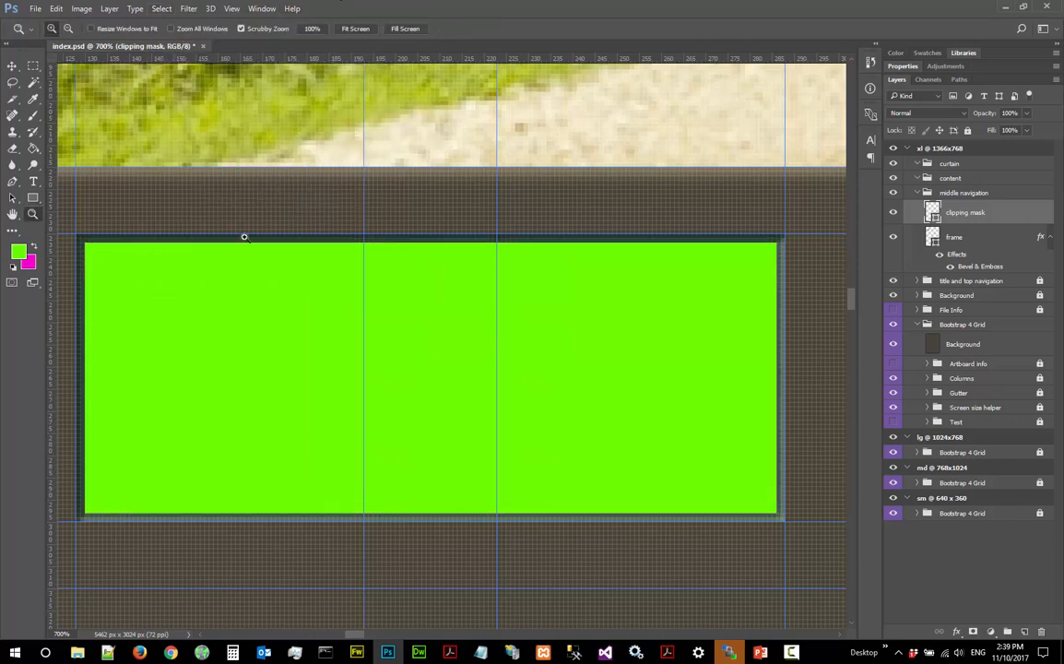
alt+click(320, 239)
alt+click(320, 239)
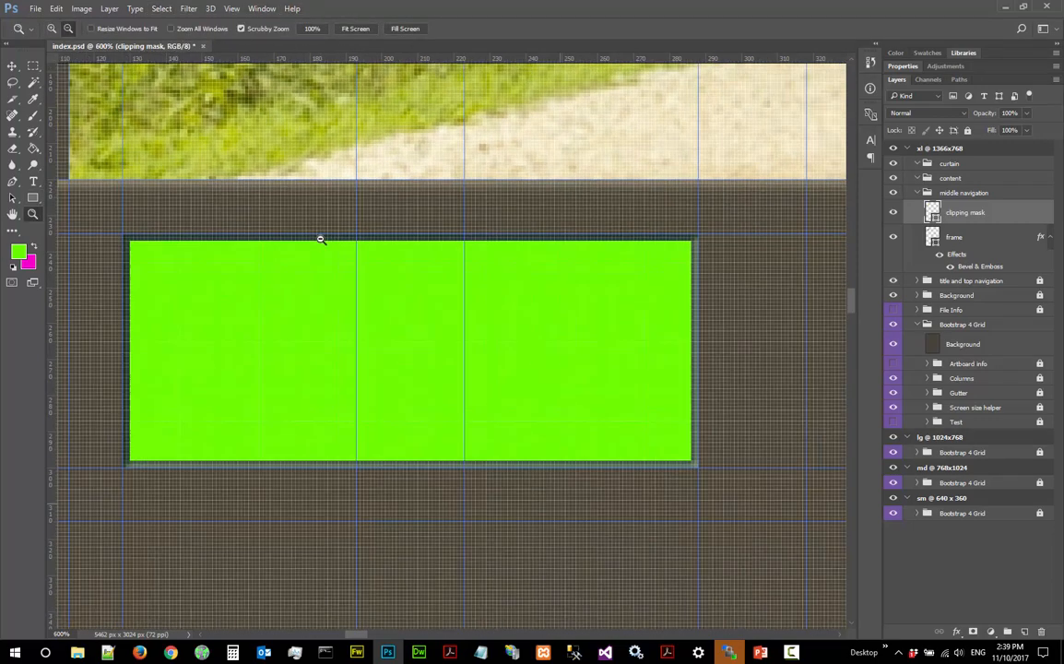
alt+click(320, 239)
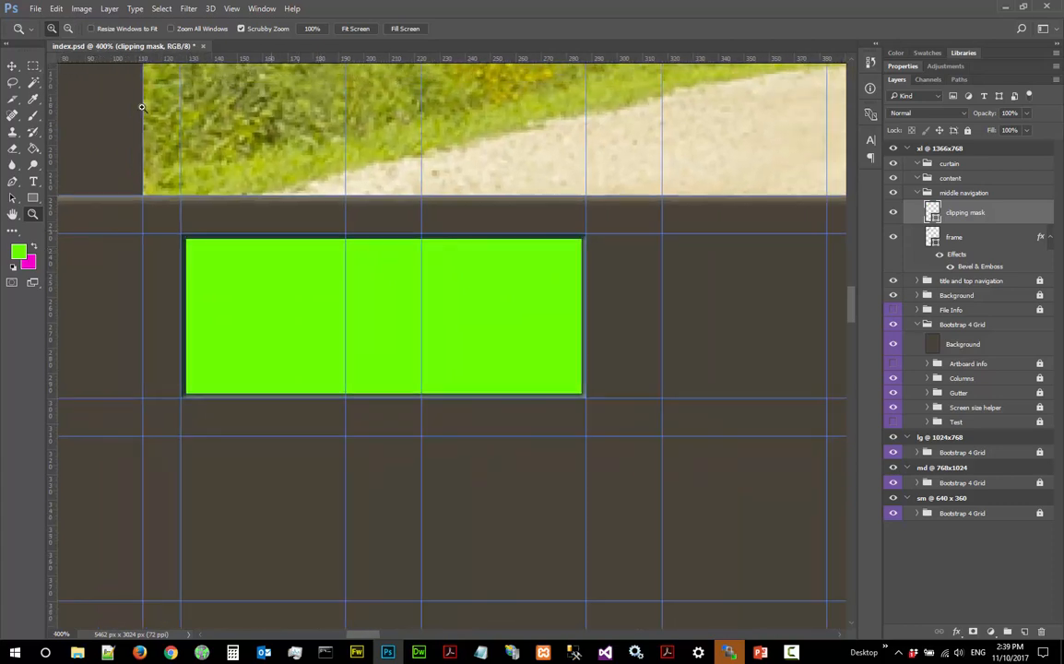
click(33, 8)
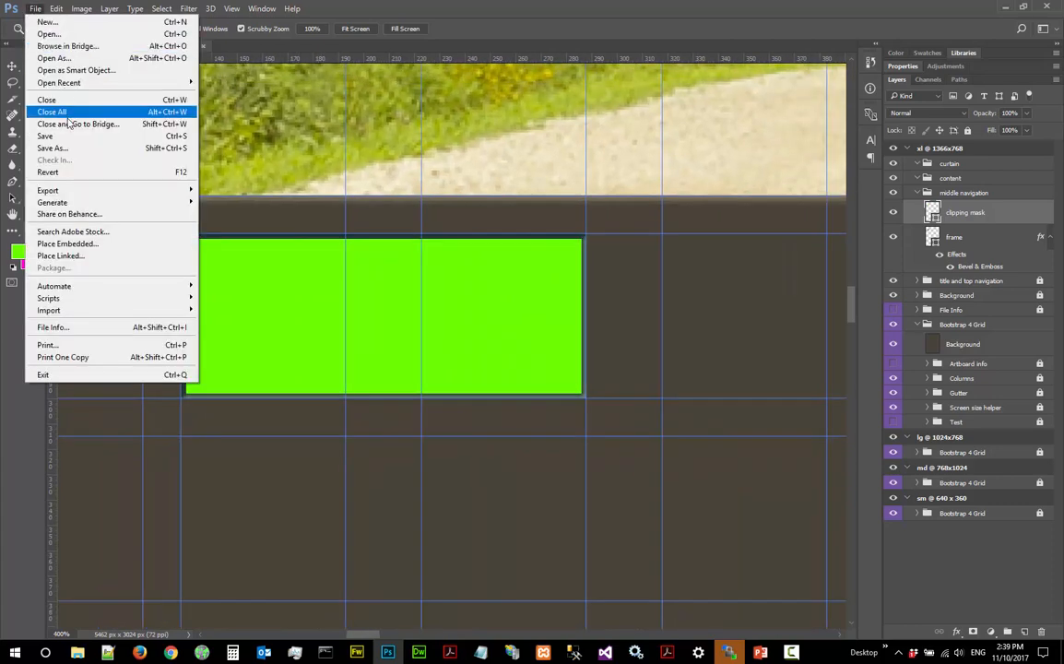
click(65, 133)
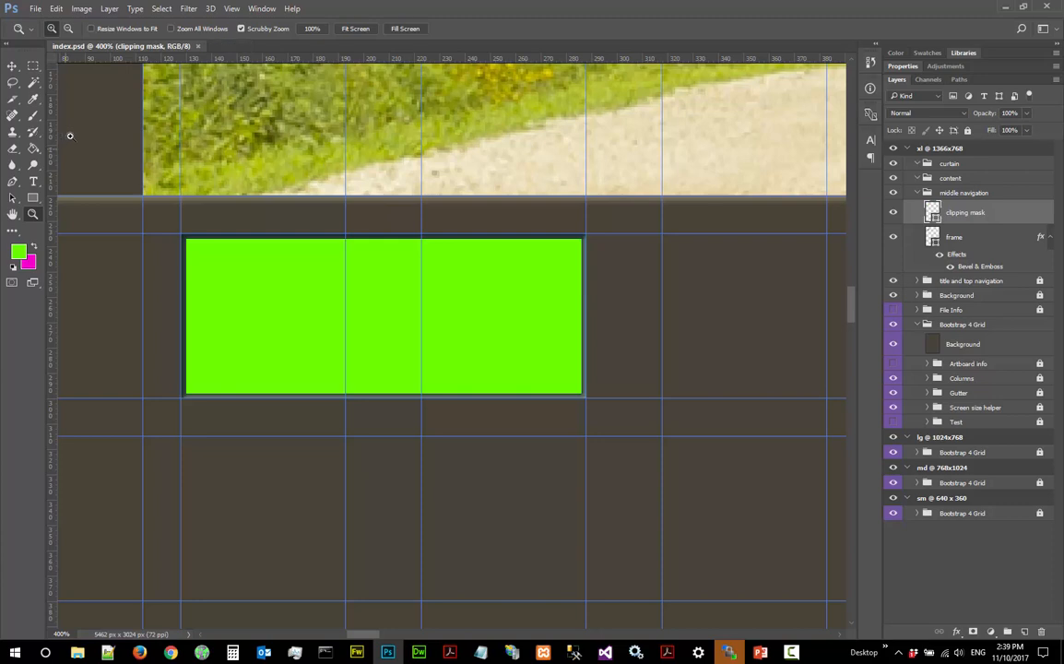